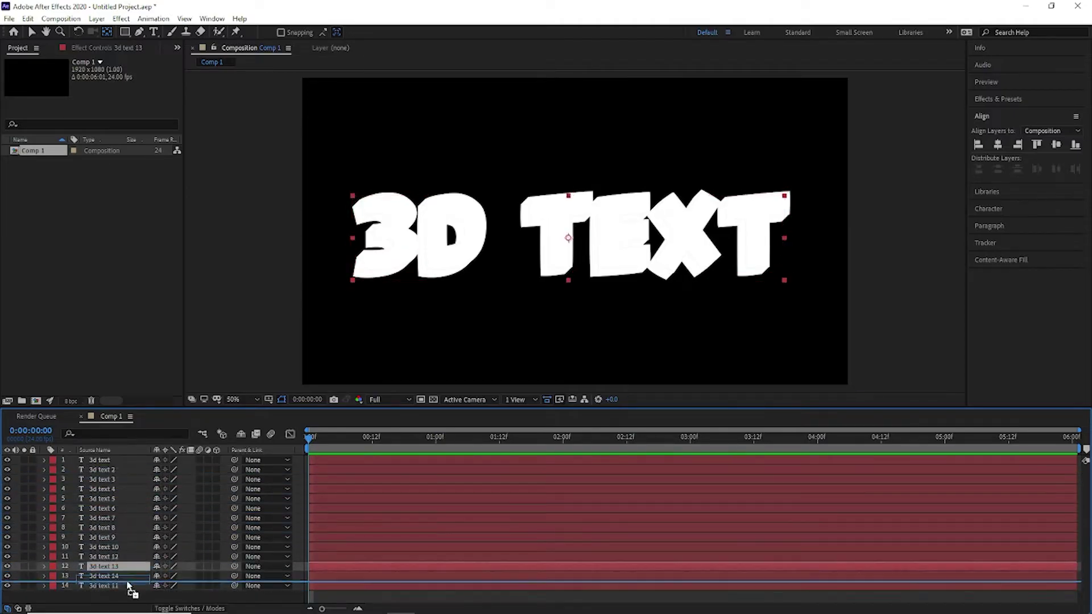
- Recolour the frontmost 3d text layer to solid red
{"action": "left_click", "coordinate": [102, 462]}
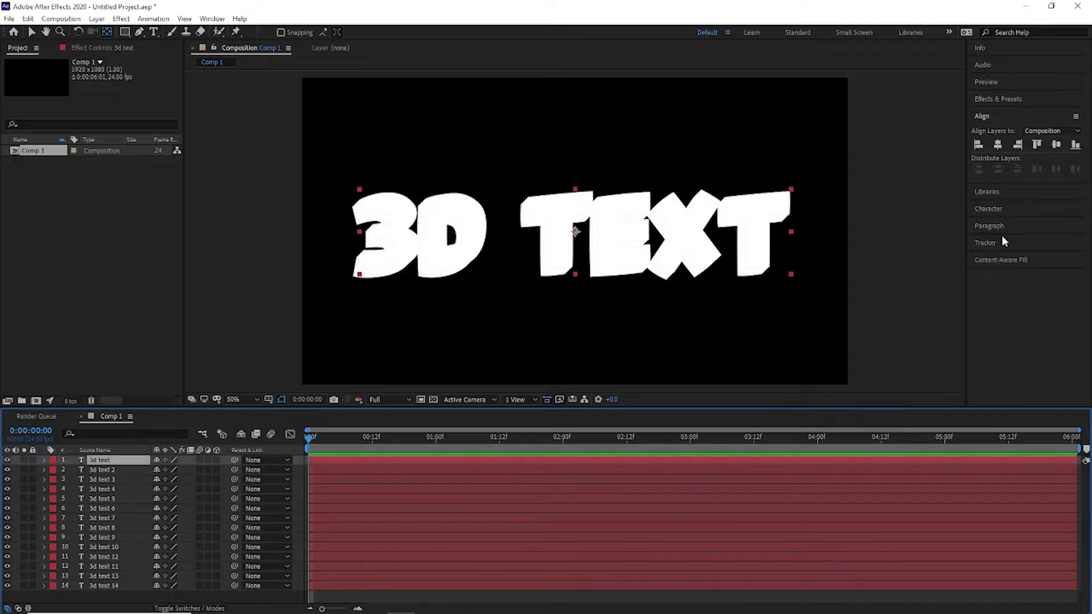
{"action": "left_click", "coordinate": [989, 210]}
{"action": "left_click", "coordinate": [1066, 172]}
{"action": "left_click_drag", "start_coordinate": [279, 213], "coordinate": [405, 124]}
{"action": "left_click", "coordinate": [405, 183]}
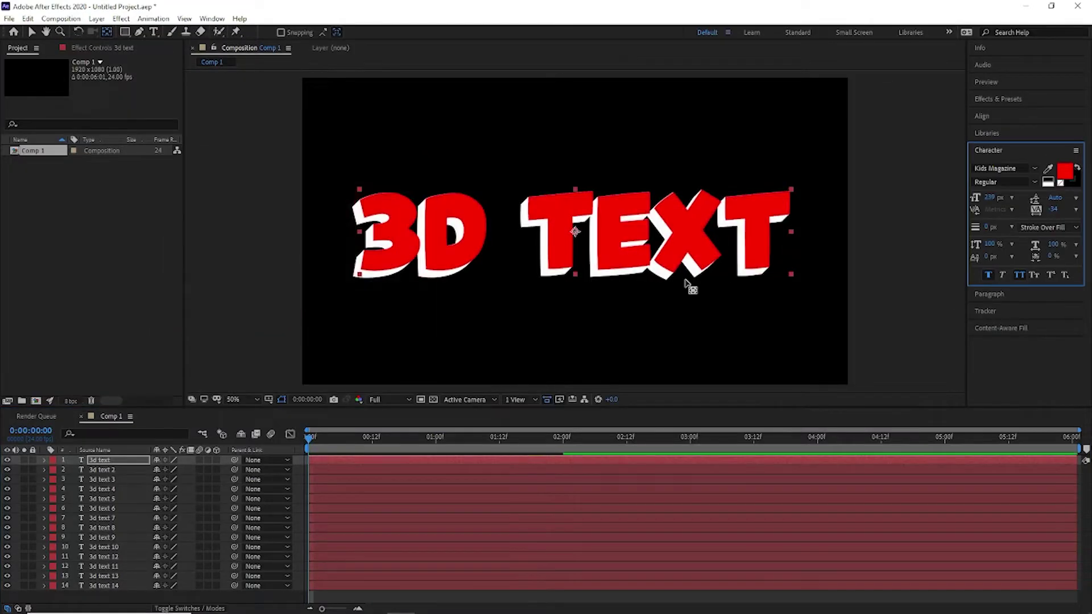
- Recolour the rearmost layer, 3d text 14, to red and the 3d text 13 layer to red #FF0A0A
{"action": "left_click", "coordinate": [119, 586]}
{"action": "left_click", "coordinate": [1065, 172]}
{"action": "left_click_drag", "start_coordinate": [279, 232], "coordinate": [400, 136]}
{"action": "left_click", "coordinate": [411, 186]}
{"action": "left_click", "coordinate": [120, 575]}
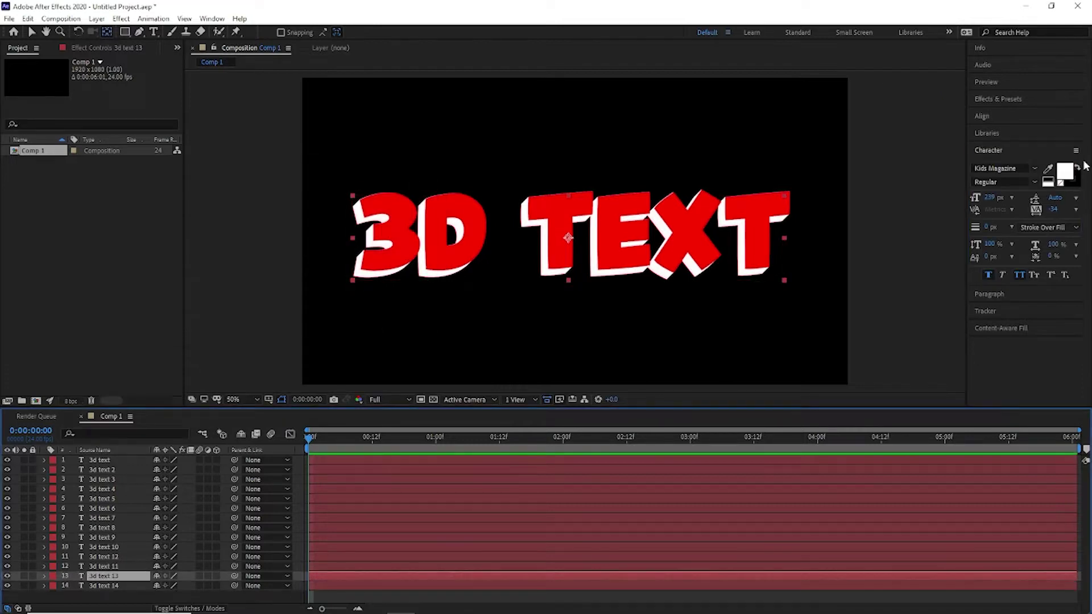
{"action": "left_click", "coordinate": [1065, 171]}
{"action": "left_click_drag", "start_coordinate": [352, 250], "coordinate": [344, 245]}
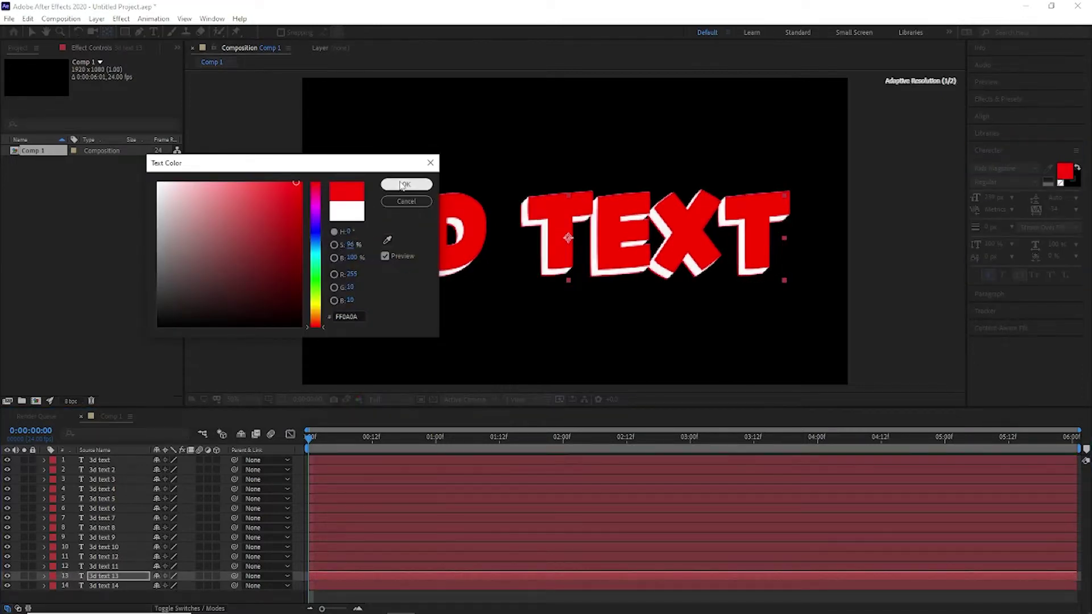
{"action": "left_click", "coordinate": [403, 186]}
- Give the 3d text 11 layer the red fill #FF2424 and the 3d text 12 layer a less saturated red
{"action": "left_click", "coordinate": [122, 566]}
{"action": "left_click", "coordinate": [1065, 171]}
{"action": "left_click", "coordinate": [281, 183]}
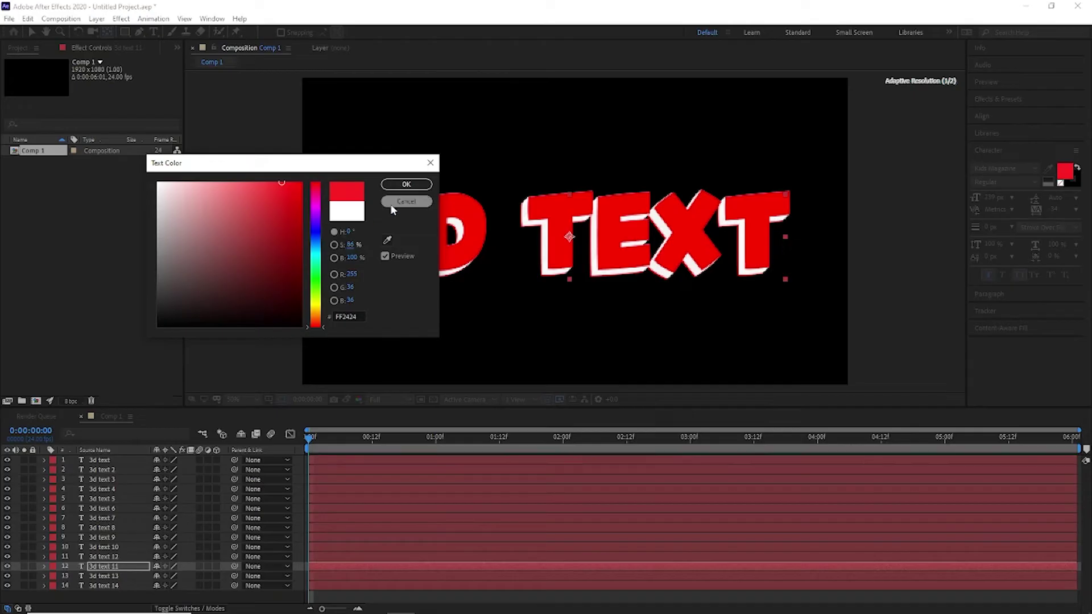
{"action": "left_click", "coordinate": [391, 206]}
{"action": "left_click", "coordinate": [122, 556]}
{"action": "left_click", "coordinate": [1065, 170]}
{"action": "mouse_move", "coordinate": [348, 246]}
{"action": "left_mouse_down"}
{"action": "mouse_move", "coordinate": [337, 242]}
{"action": "mouse_move", "coordinate": [352, 255]}
{"action": "mouse_move", "coordinate": [336, 245]}
{"action": "left_mouse_up"}
{"action": "left_click", "coordinate": [408, 187]}
- Continue the colour gradient by giving 3d text 10 a slightly lighter red and 3d text 9 the fill #FF4242
{"action": "left_click", "coordinate": [119, 547]}
{"action": "left_click", "coordinate": [1065, 170]}
{"action": "left_click", "coordinate": [297, 183]}
{"action": "left_click", "coordinate": [415, 188]}
{"action": "left_click", "coordinate": [120, 537]}
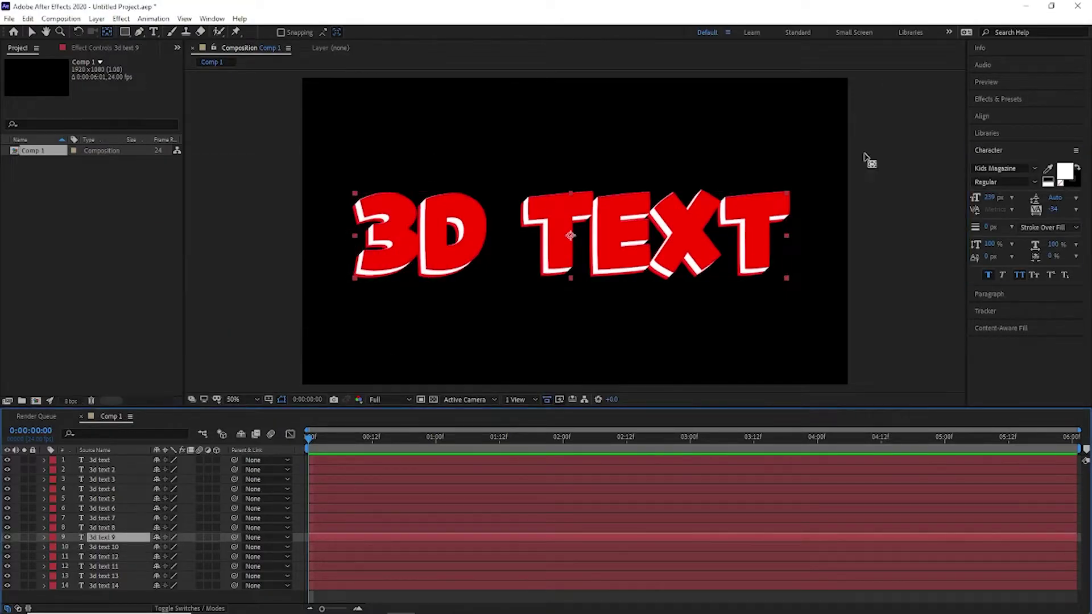
{"action": "left_click", "coordinate": [1064, 172]}
{"action": "left_click", "coordinate": [301, 183]}
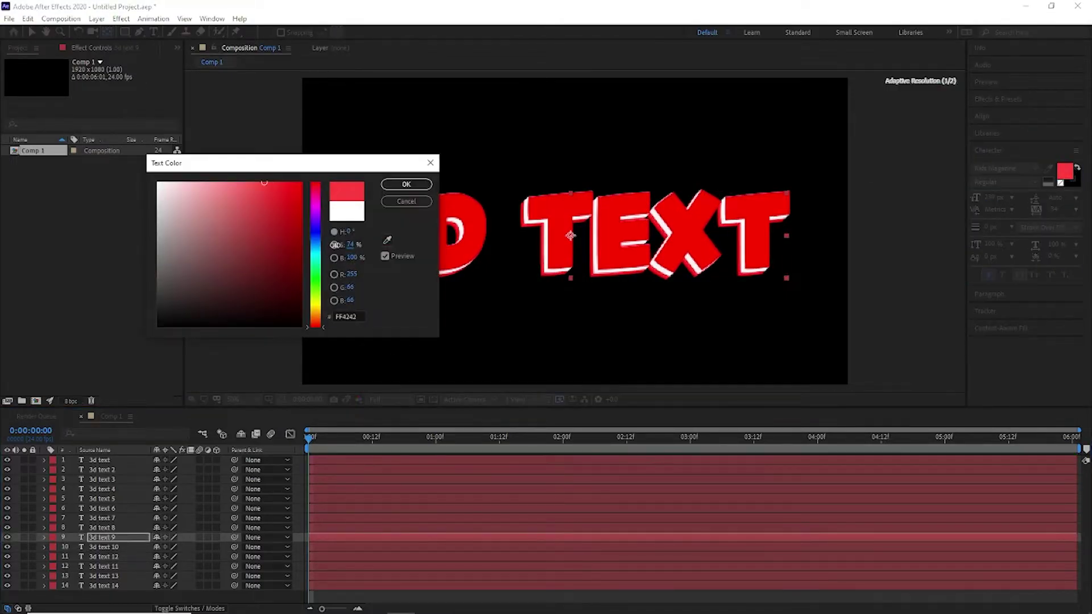
{"action": "left_click", "coordinate": [406, 184]}
- Fill the 3d text 8 layer with a lighter, less saturated red than 3d text 9
{"action": "key", "text": "ctrl+Up"}
{"action": "left_click", "coordinate": [1065, 170]}
{"action": "left_click", "coordinate": [300, 184]}
{"action": "left_click_drag", "start_coordinate": [337, 244], "coordinate": [328, 244]}
{"action": "left_click", "coordinate": [406, 184]}
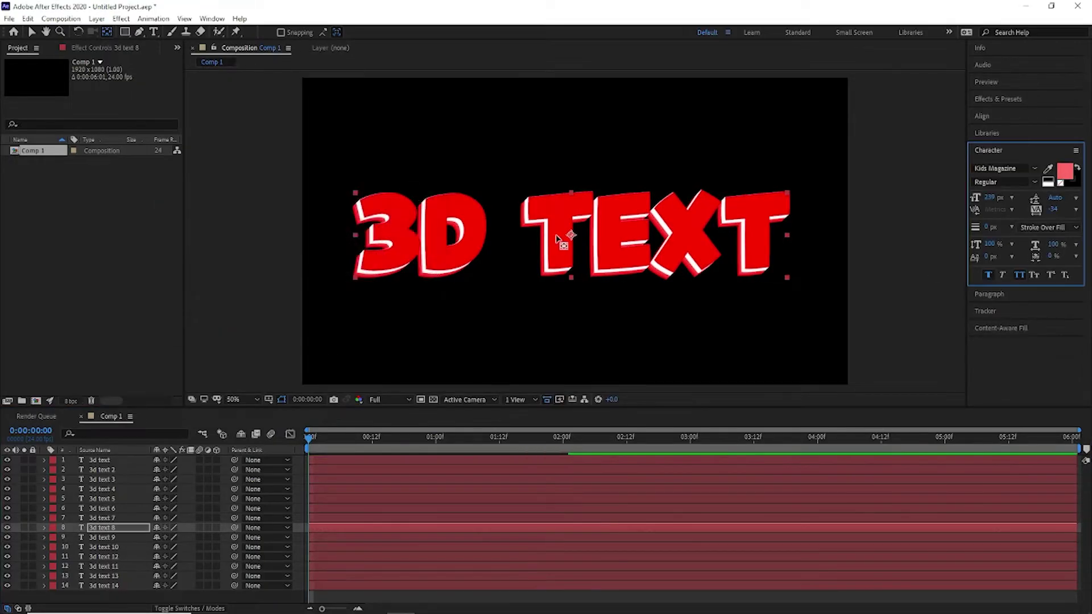
- Fill the 3d text 7 layer with light red #FF7070 at 56% saturation
{"action": "scroll", "coordinate": [561, 236], "scroll_direction": "up", "scroll_amount": 4}
{"action": "scroll", "coordinate": [386, 249], "scroll_direction": "down", "scroll_amount": 2}
{"action": "left_click", "coordinate": [121, 519]}
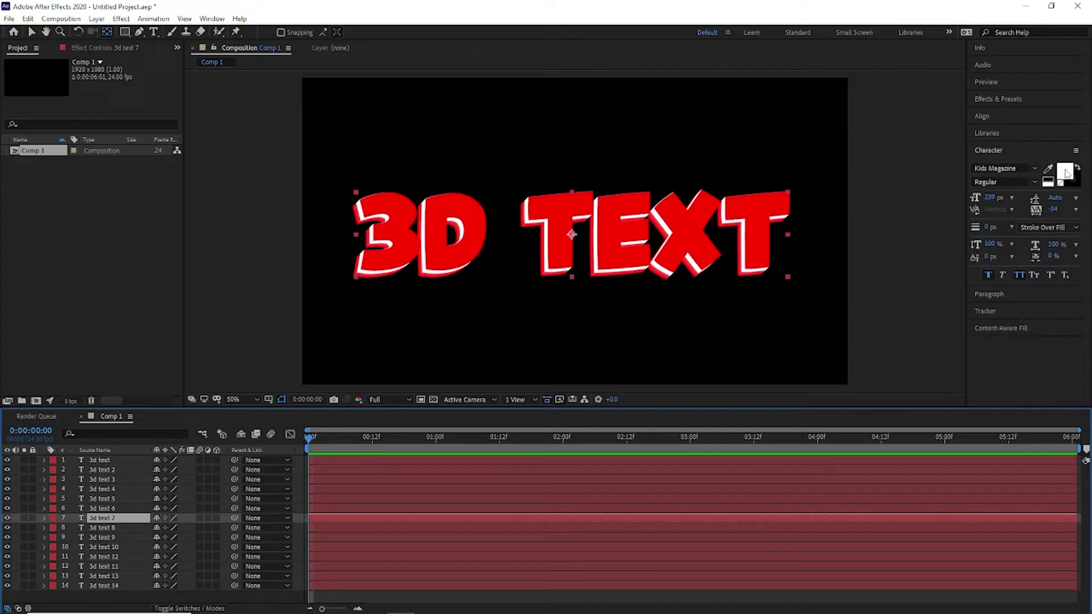
{"action": "left_click", "coordinate": [1066, 171]}
{"action": "left_click", "coordinate": [301, 183]}
{"action": "left_click_drag", "start_coordinate": [353, 245], "coordinate": [329, 245]}
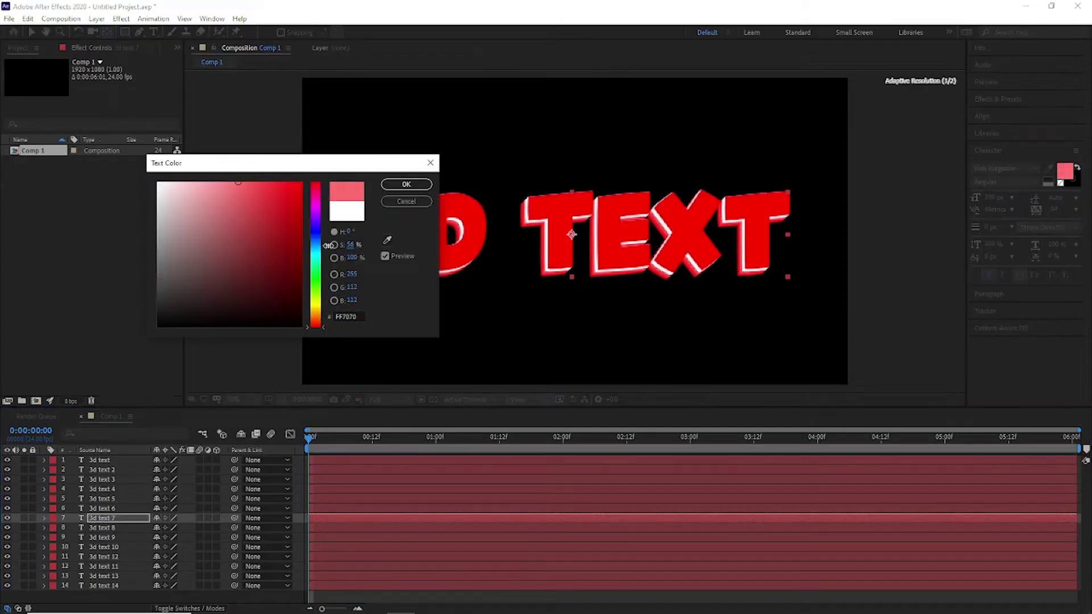
{"action": "left_click", "coordinate": [405, 184]}
- Give the 3d text 6 and 3d text 5 layers progressively paler pink fills to extend the gradient
{"action": "scroll", "coordinate": [531, 226], "scroll_direction": "up", "scroll_amount": 5}
{"action": "key", "text": "ctrl+Up"}
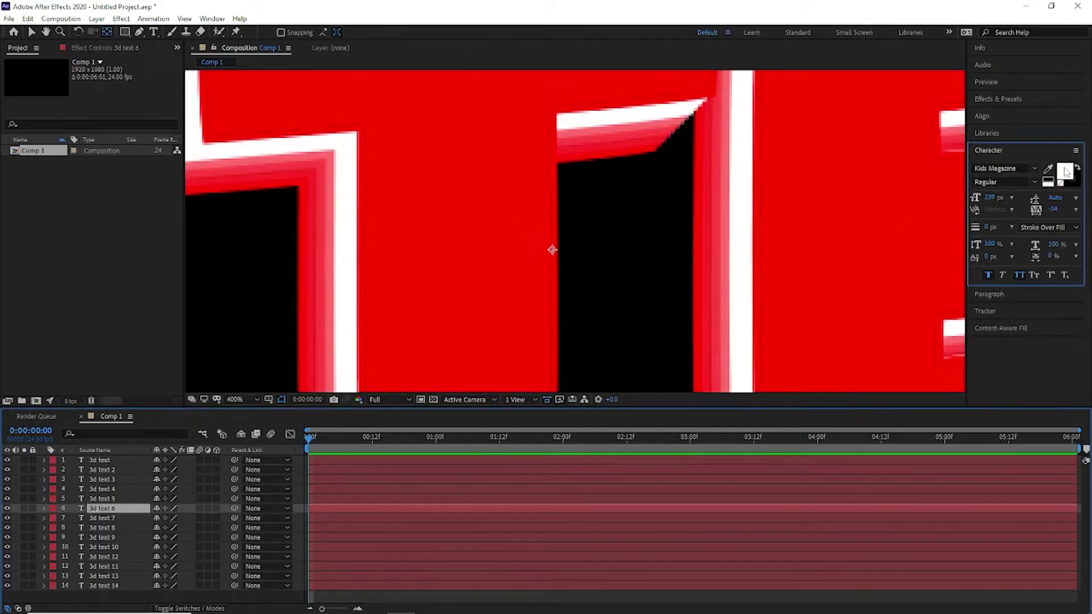
{"action": "left_click", "coordinate": [1065, 171]}
{"action": "left_click_drag", "start_coordinate": [360, 172], "coordinate": [673, 220]}
{"action": "left_click_drag", "start_coordinate": [664, 293], "coordinate": [643, 292]}
{"action": "left_click", "coordinate": [728, 237]}
{"action": "key", "text": "ctrl+Up"}
{"action": "left_click", "coordinate": [1065, 170]}
{"action": "left_click_drag", "start_coordinate": [665, 292], "coordinate": [657, 292]}
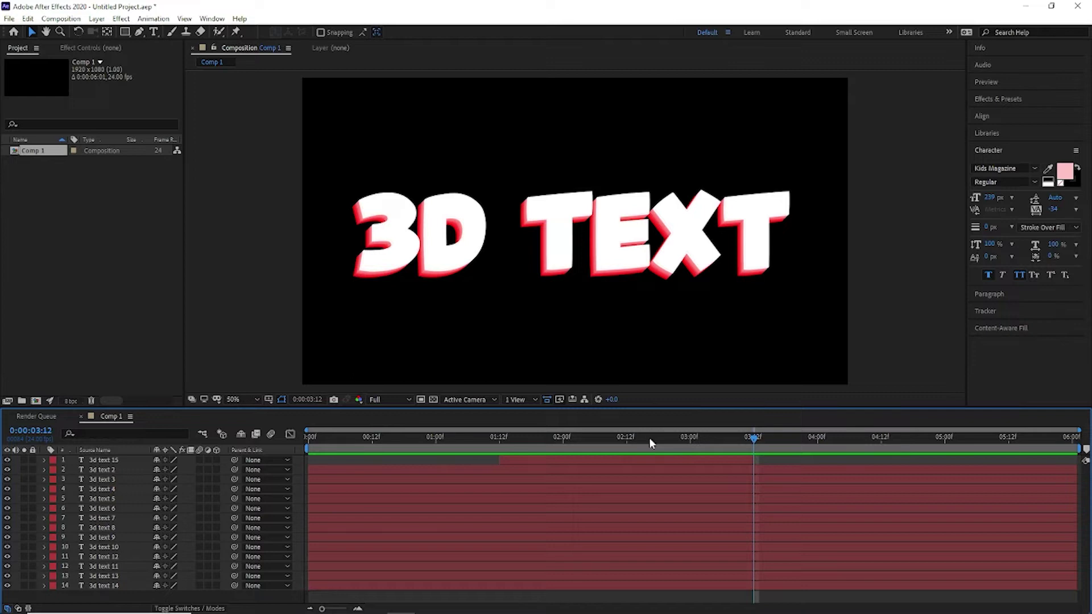
- Delete the topmost text layer, 3d text 15
{"action": "left_click_drag", "start_coordinate": [649, 438], "coordinate": [485, 439]}
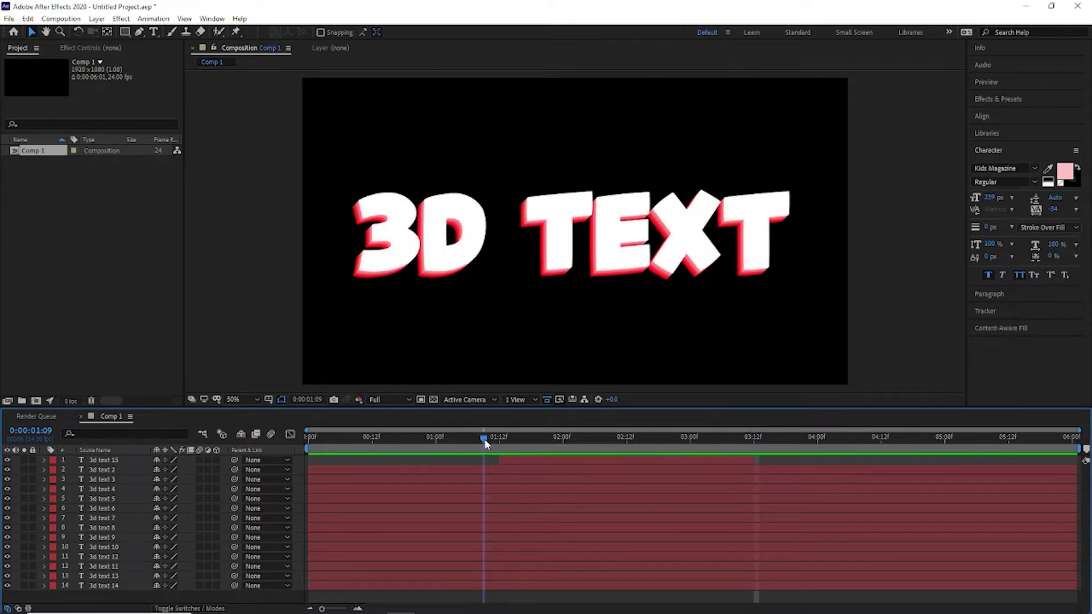
{"action": "left_click", "coordinate": [610, 463]}
{"action": "key", "text": "Delete"}
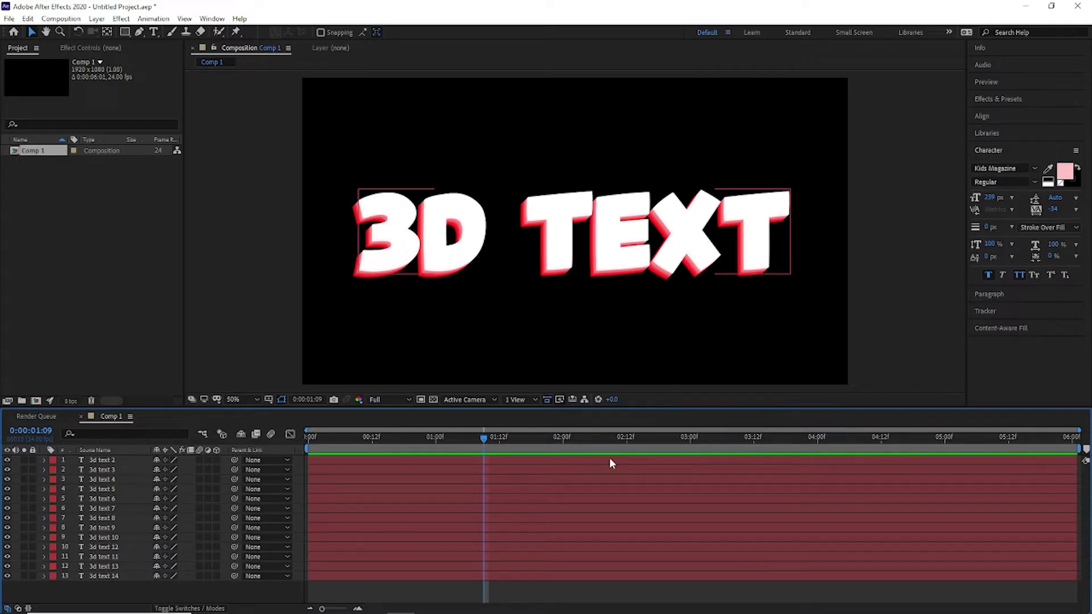
- Trim the starts of layers 3d text 2 to 3d text 5 one frame apart, from 0:00:01:12 back to 0:00:01:09
{"action": "left_click", "coordinate": [112, 461]}
{"action": "left_click", "coordinate": [1064, 172]}
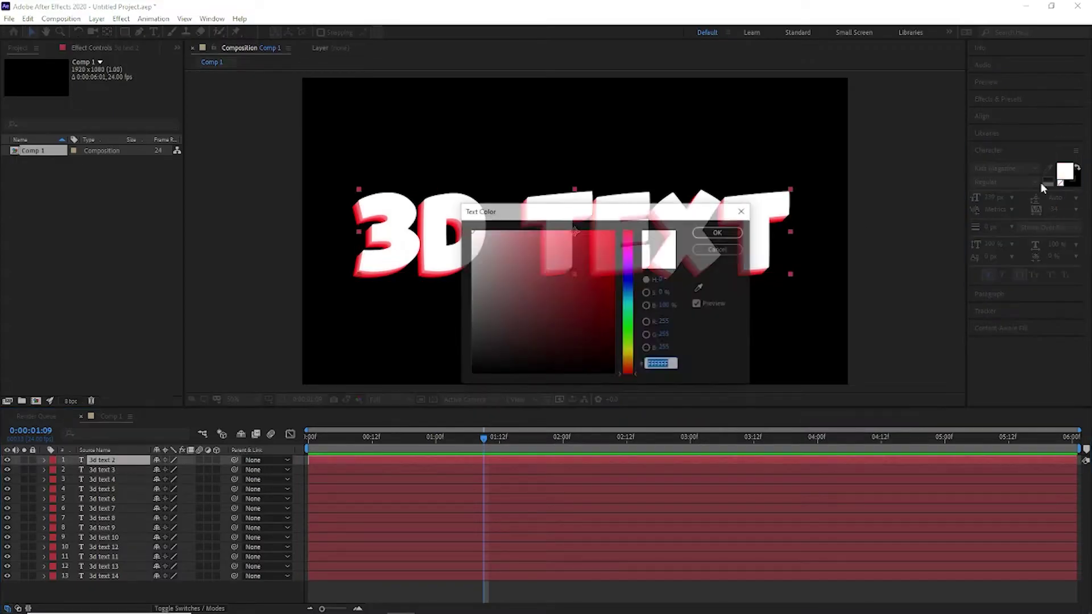
{"action": "left_click_drag", "start_coordinate": [309, 461], "coordinate": [498, 461]}
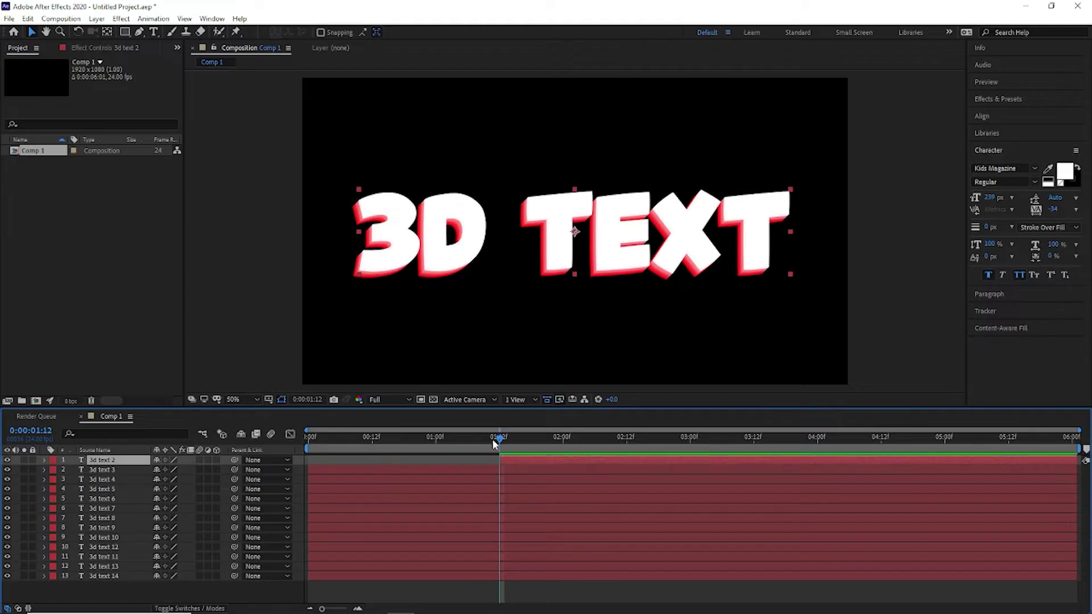
{"action": "key", "text": "Page_Up"}
{"action": "left_click_drag", "start_coordinate": [308, 470], "coordinate": [493, 470]}
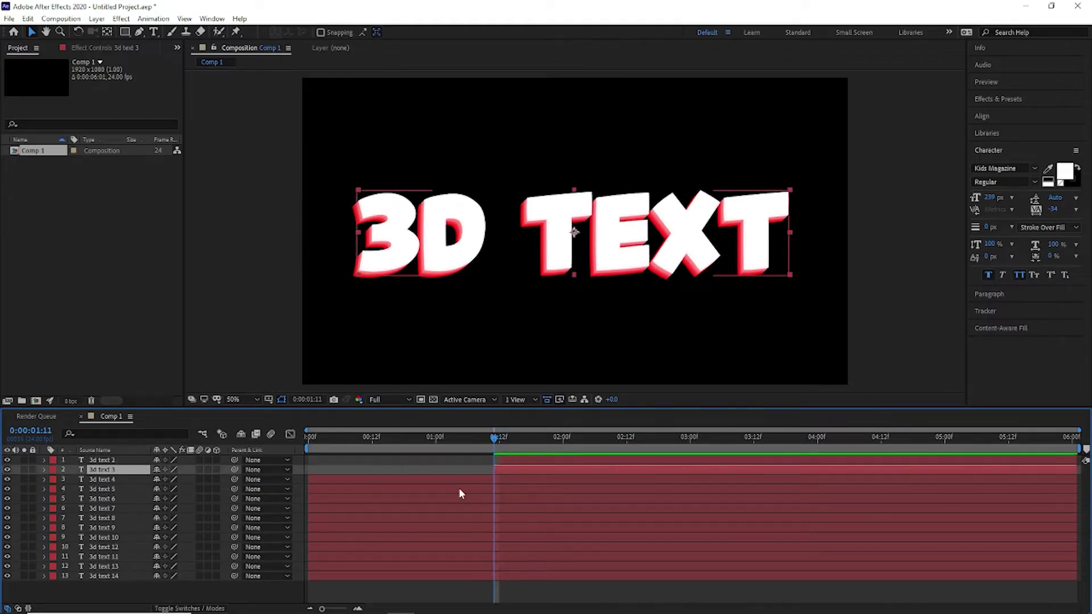
{"action": "key", "text": "Page_Up"}
{"action": "left_click_drag", "start_coordinate": [307, 478], "coordinate": [492, 479]}
{"action": "key", "text": "Page_Up"}
{"action": "left_click_drag", "start_coordinate": [308, 489], "coordinate": [464, 489]}
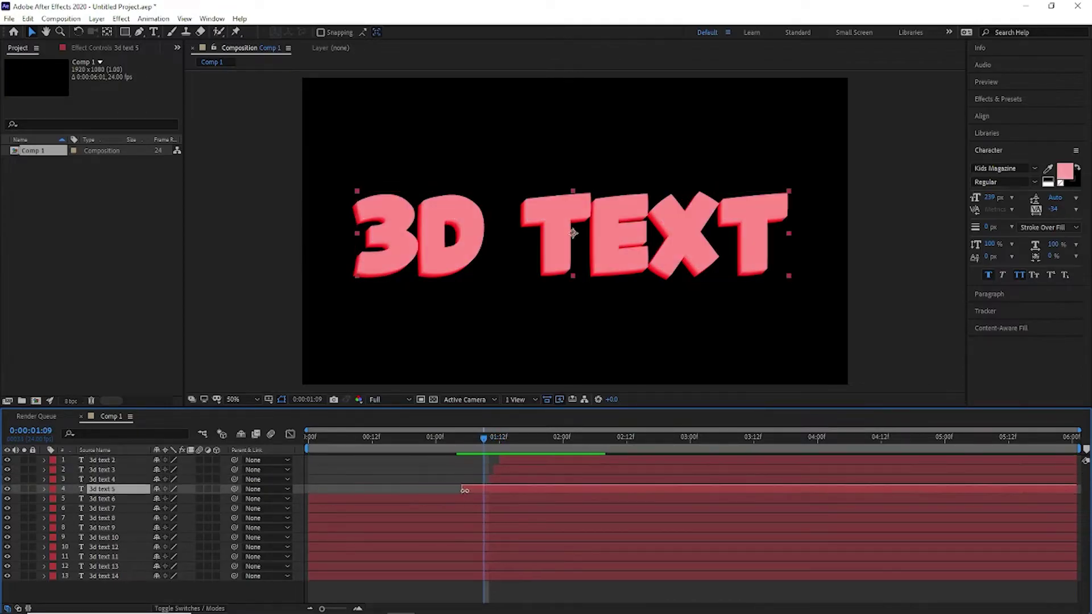
- Trim the starts of layers 3d text 6 through 3d text 12, each one frame earlier, back to 0:00:01:03
{"action": "key", "text": "Page_Up"}
{"action": "left_click_drag", "start_coordinate": [308, 499], "coordinate": [477, 499]}
{"action": "key", "text": "Page_Up"}
{"action": "left_click_drag", "start_coordinate": [308, 508], "coordinate": [467, 518]}
{"action": "key", "text": "Page_Up"}
{"action": "key", "text": "Page_Up"}
{"action": "left_click_drag", "start_coordinate": [308, 528], "coordinate": [437, 551]}
{"action": "key", "text": "Page_Up"}
{"action": "key", "text": "Page_Up"}
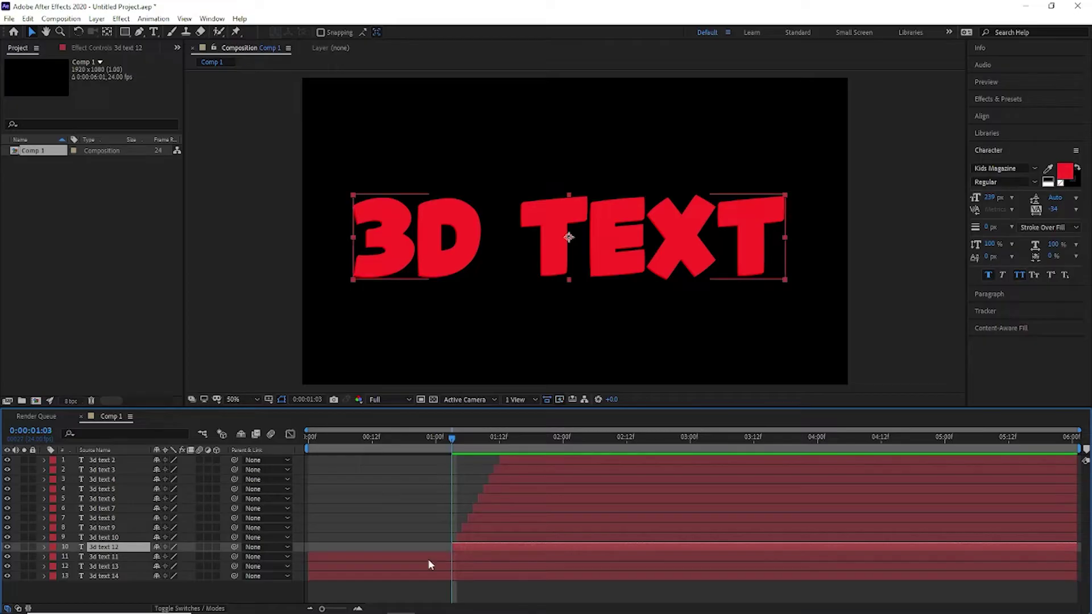
- Trim the starts of layers 3d text 11, 13 and 14 one frame apart, back to 0:00:01:00
{"action": "key", "text": "Page_Up"}
{"action": "left_click_drag", "start_coordinate": [308, 556], "coordinate": [446, 557]}
{"action": "key", "text": "Page_Up"}
{"action": "left_click_drag", "start_coordinate": [312, 566], "coordinate": [436, 578]}
{"action": "key", "text": "Page_Up"}
- Trim the ends of layers 3d text 2 to 3d text 5, each one frame earlier, starting at 0:00:04:00
{"action": "left_click_drag", "start_coordinate": [446, 437], "coordinate": [624, 464]}
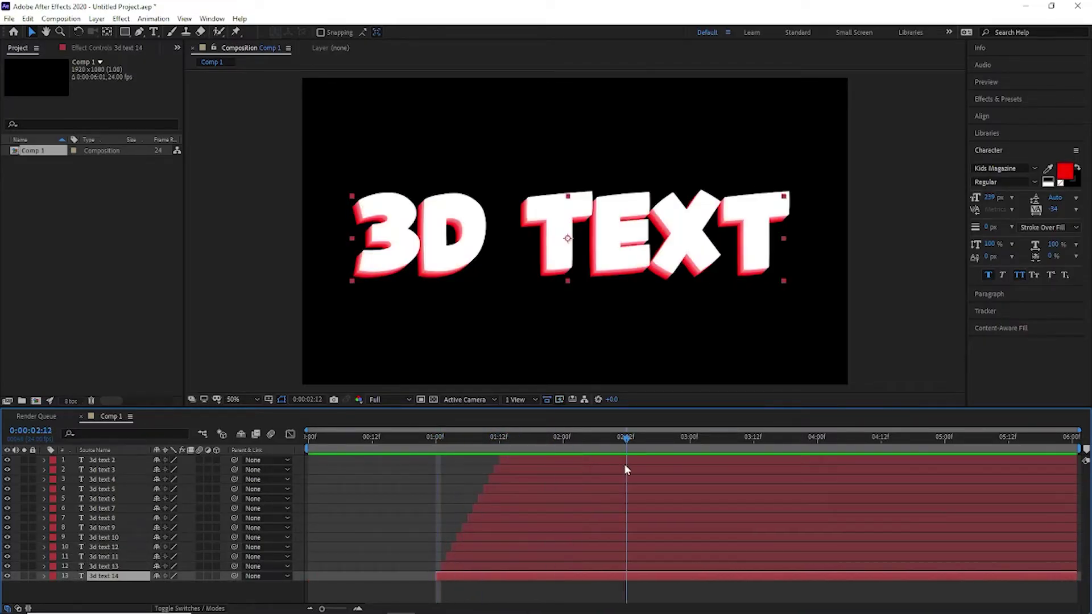
{"action": "left_click_drag", "start_coordinate": [764, 443], "coordinate": [817, 450]}
{"action": "left_click_drag", "start_coordinate": [1076, 460], "coordinate": [816, 462]}
{"action": "key", "text": "Page_Up"}
{"action": "left_click_drag", "start_coordinate": [1074, 470], "coordinate": [905, 472]}
{"action": "key", "text": "Page_Up"}
{"action": "key", "text": "ctrl+z"}
{"action": "left_click_drag", "start_coordinate": [1075, 470], "coordinate": [812, 476]}
{"action": "key", "text": "Page_Up"}
{"action": "left_click_drag", "start_coordinate": [1075, 480], "coordinate": [802, 488]}
{"action": "key", "text": "Page_Up"}
{"action": "key", "text": "Page_Up"}
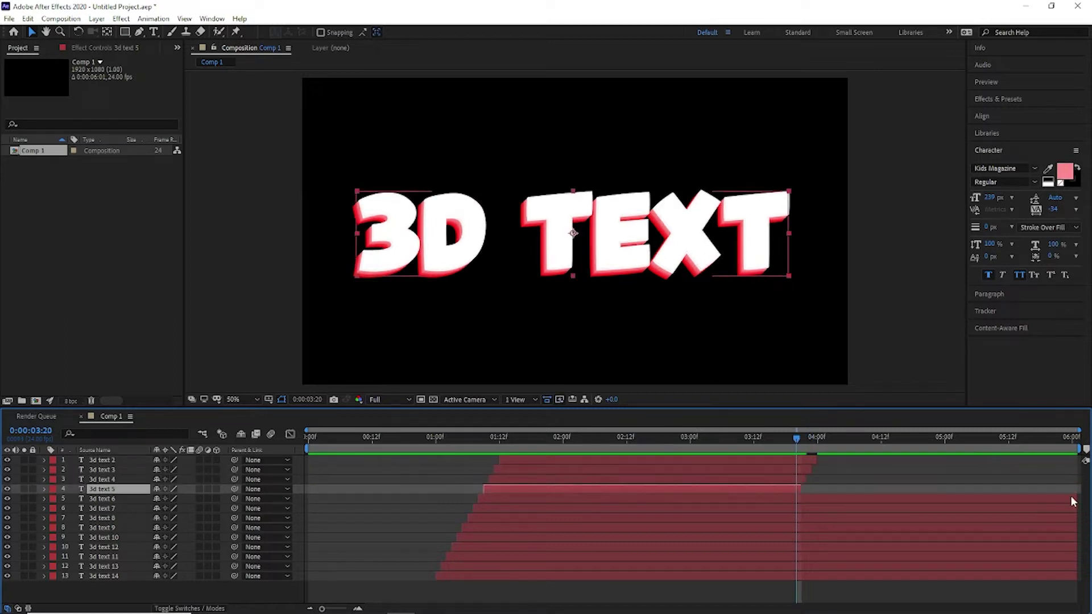
- Trim the ends of the 3d text 6 and 3d text 7 layers, each one frame earlier than the layer above
{"action": "left_click", "coordinate": [1073, 499]}
{"action": "key", "text": "alt+bracketright"}
{"action": "key", "text": "Page_Up"}
{"action": "left_click", "coordinate": [1018, 509]}
{"action": "key", "text": "alt+bracketright"}
{"action": "key", "text": "Page_Up"}
- Trim the ends of the 3d text 8 and 3d text 9 layers, continuing the one-frame stagger
{"action": "mouse_move", "coordinate": [1074, 519]}
{"action": "left_mouse_down"}
{"action": "mouse_move", "coordinate": [906, 527]}
{"action": "mouse_move", "coordinate": [1072, 521]}
{"action": "left_mouse_up"}
{"action": "left_click_drag", "start_coordinate": [655, 590], "coordinate": [645, 516]}
{"action": "left_click_drag", "start_coordinate": [1075, 519], "coordinate": [764, 558]}
{"action": "key", "text": "Page_Up"}
{"action": "left_click", "coordinate": [784, 519], "text": "ctrl"}
{"action": "key", "text": "Page_Up"}
{"action": "left_click", "coordinate": [780, 528], "text": "ctrl"}
{"action": "key", "text": "Page_Up"}
- Finish the one-frame stagger by trimming the ends of the remaining layers, from 3d text 10 down to the bottom
{"action": "left_click", "coordinate": [774, 538], "text": "ctrl"}
{"action": "key", "text": "Page_Up"}
{"action": "left_click", "coordinate": [769, 548], "text": "ctrl"}
{"action": "key", "text": "Page_Up"}
{"action": "left_click", "coordinate": [761, 559], "text": "ctrl"}
{"action": "key", "text": "Page_Up"}
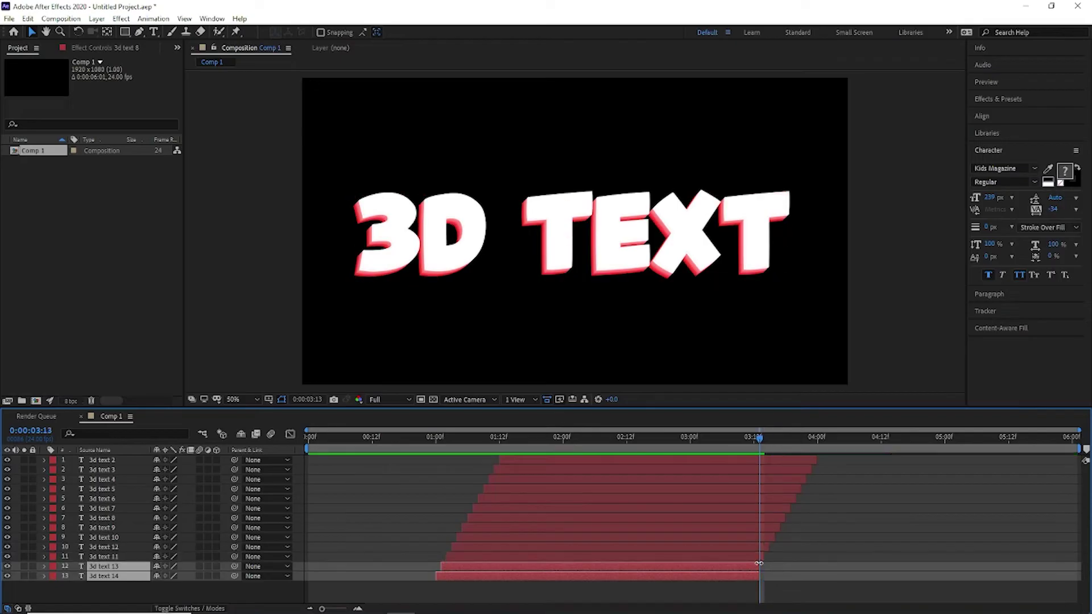
{"action": "left_click", "coordinate": [755, 567], "text": "ctrl"}
{"action": "key", "text": "alt+bracketright"}
- Select all text layers and shift them earlier so the staggered stack begins at the start of the timeline
{"action": "left_click", "coordinate": [774, 452]}
{"action": "left_click_drag", "start_coordinate": [774, 453], "coordinate": [606, 495]}
{"action": "key", "text": "ctrl+a"}
{"action": "left_click_drag", "start_coordinate": [515, 461], "coordinate": [385, 464]}
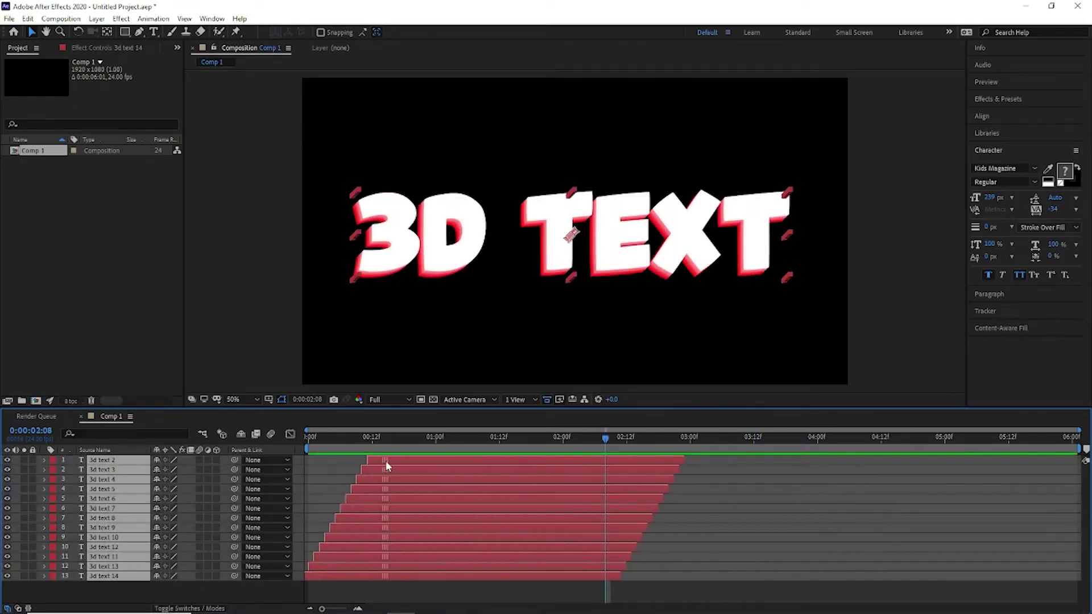
- Shorten all the text layers together so the staggered stack ends at about 0:00:01:11
{"action": "left_click", "coordinate": [629, 443]}
{"action": "left_click_drag", "start_coordinate": [662, 507], "coordinate": [416, 506]}
{"action": "left_click_drag", "start_coordinate": [626, 442], "coordinate": [493, 463]}
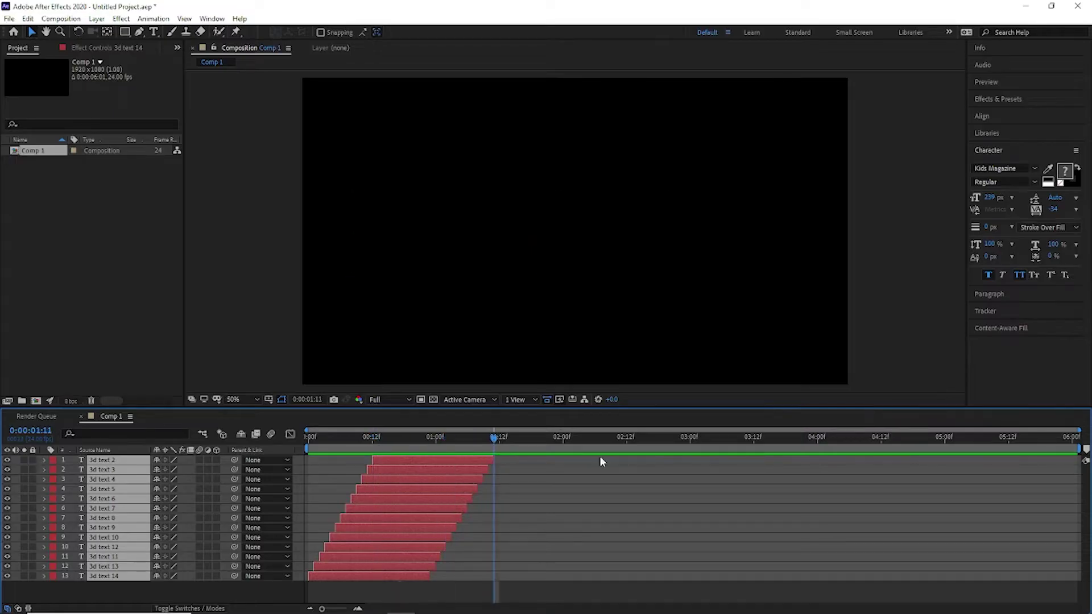
{"action": "right_click", "coordinate": [459, 449]}
{"action": "left_click", "coordinate": [516, 481]}
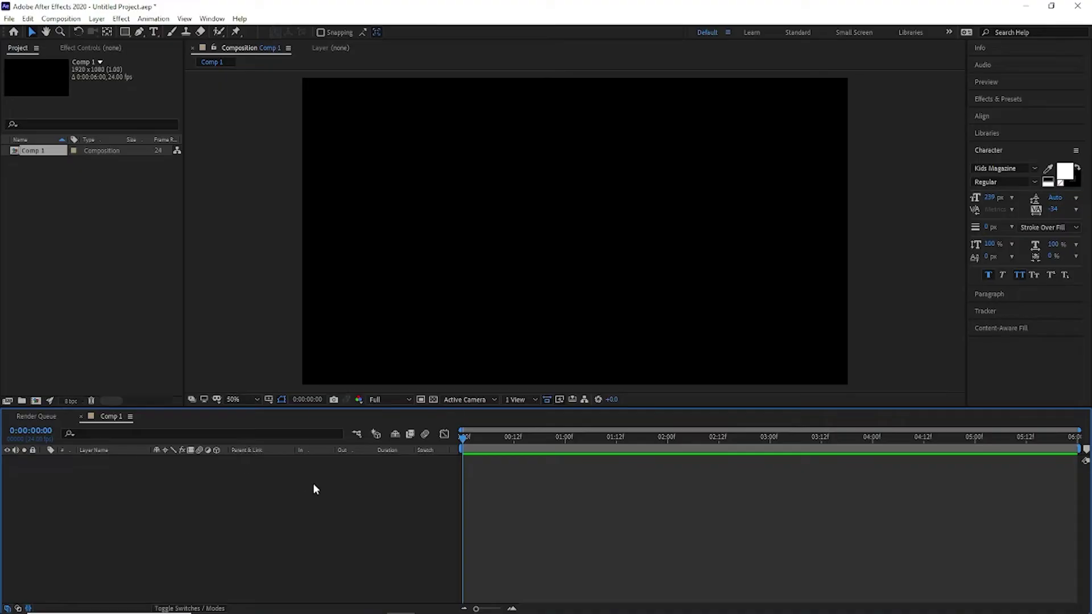
- Create a new text layer in the empty composition reading "3d text"
{"action": "right_click", "coordinate": [312, 489]}
{"action": "mouse_move", "coordinate": [342, 359]}
{"action": "left_click", "coordinate": [481, 377]}
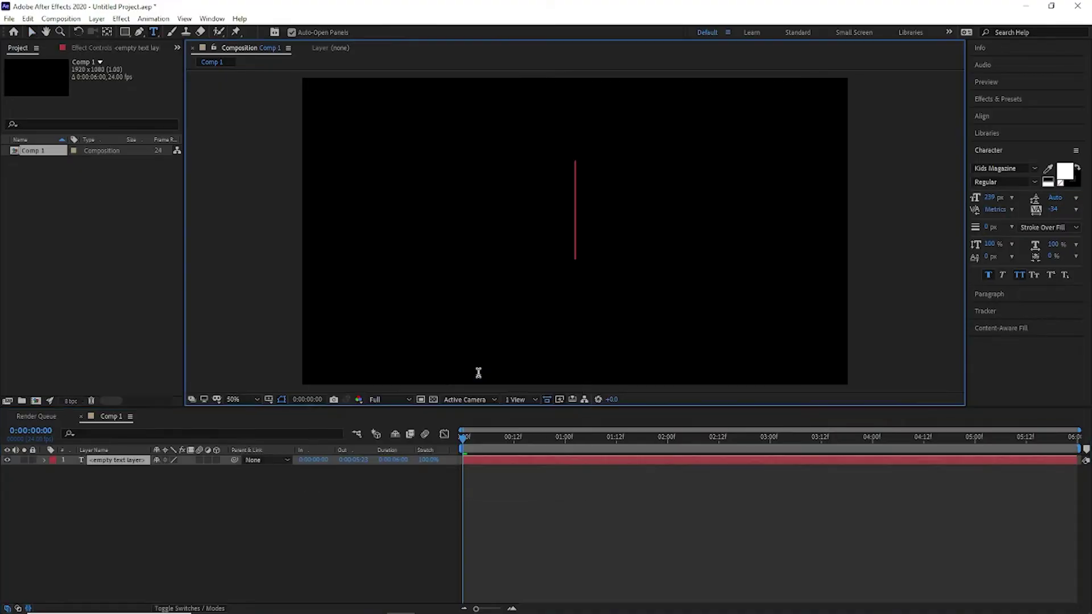
{"action": "type", "text": "3d text"}
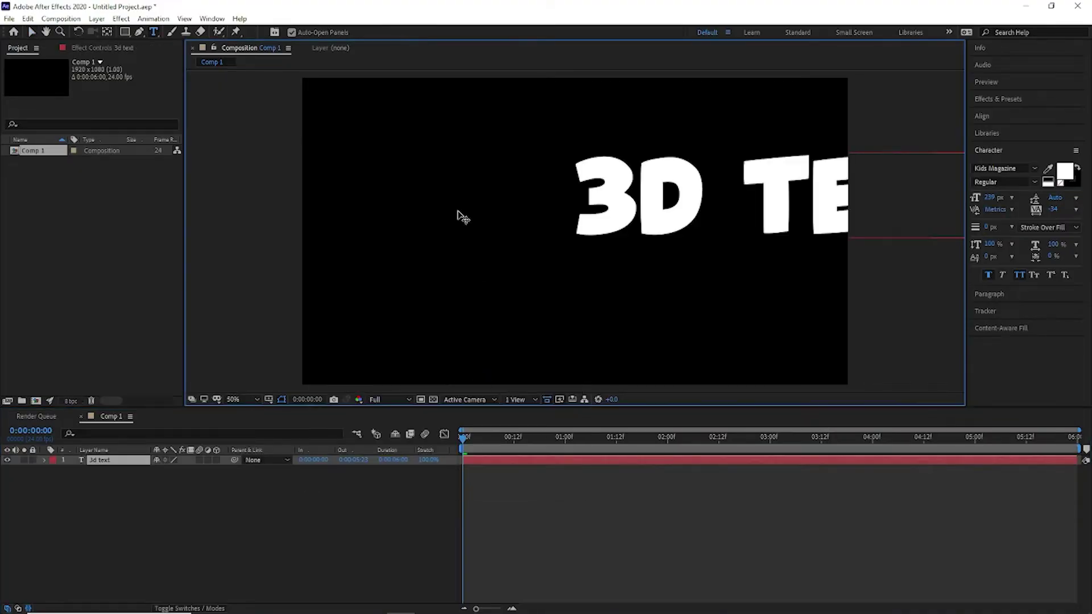
- Centre the anchor point in the text and align the text horizontally and vertically to the composition's centre
{"action": "left_click_drag", "start_coordinate": [457, 211], "coordinate": [261, 223]}
{"action": "left_click", "coordinate": [127, 32]}
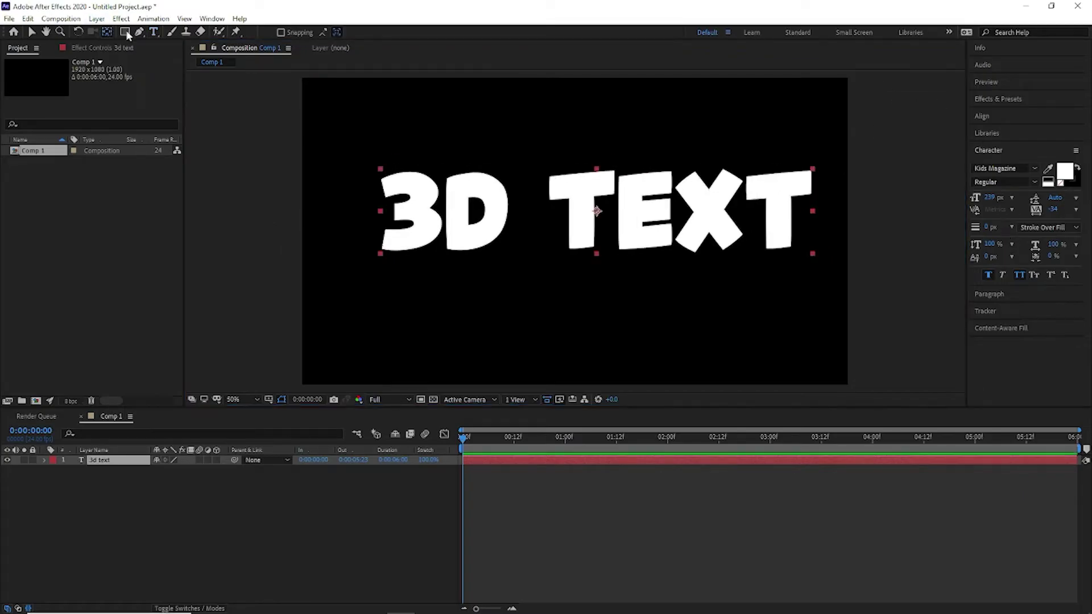
{"action": "left_click", "coordinate": [994, 151]}
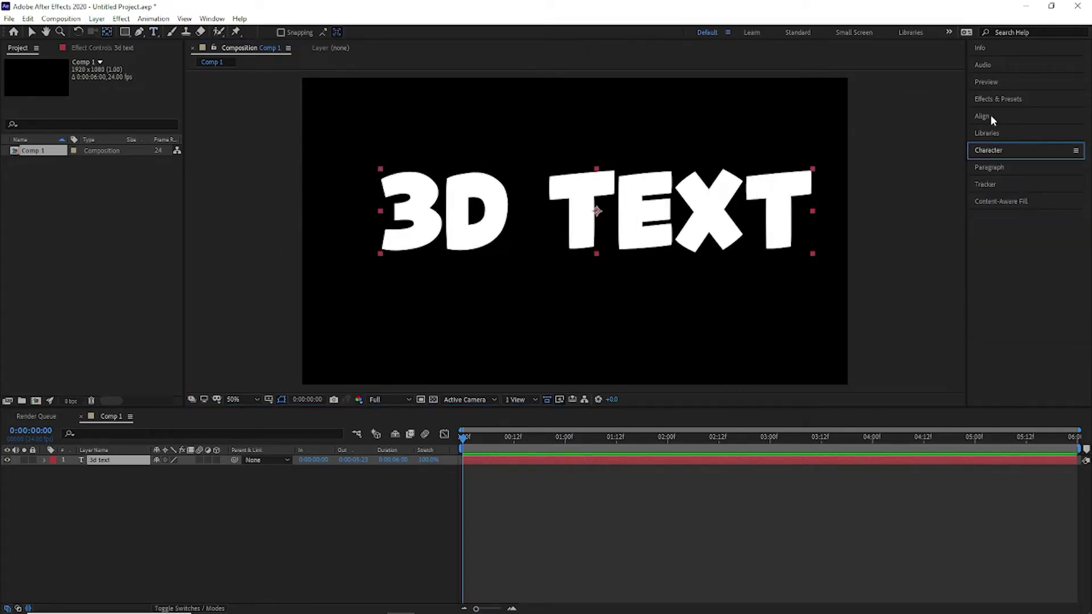
{"action": "left_click", "coordinate": [992, 116]}
{"action": "left_click", "coordinate": [998, 144]}
{"action": "left_click", "coordinate": [1056, 144]}
{"action": "left_click", "coordinate": [288, 572]}
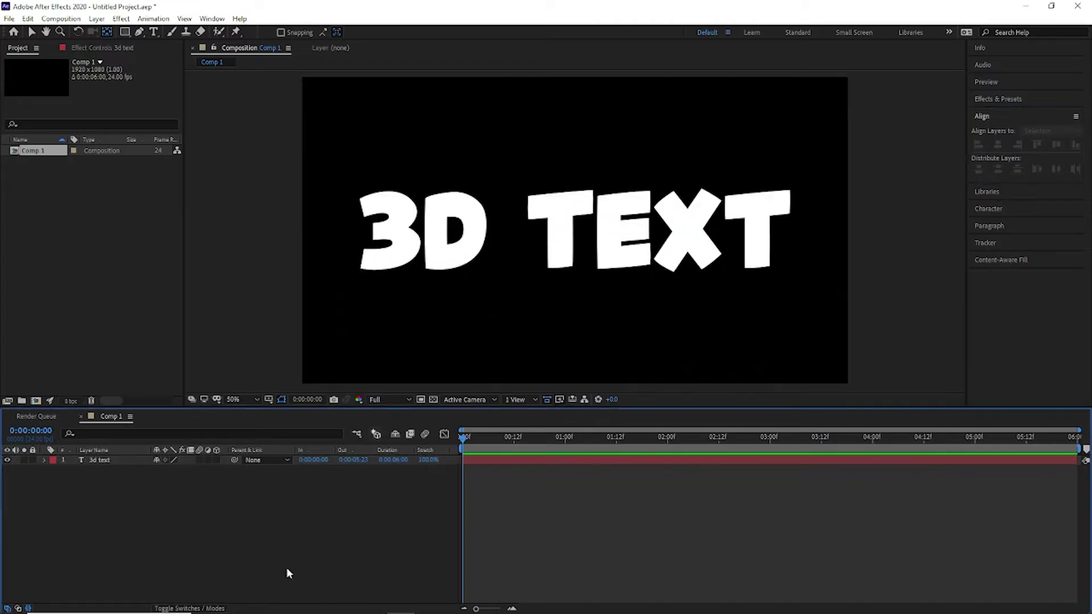
- Add a 1920 x 1080 px cyan solid as the background behind the text
{"action": "right_click", "coordinate": [286, 437]}
{"action": "mouse_move", "coordinate": [341, 443]}
{"action": "left_click", "coordinate": [480, 471]}
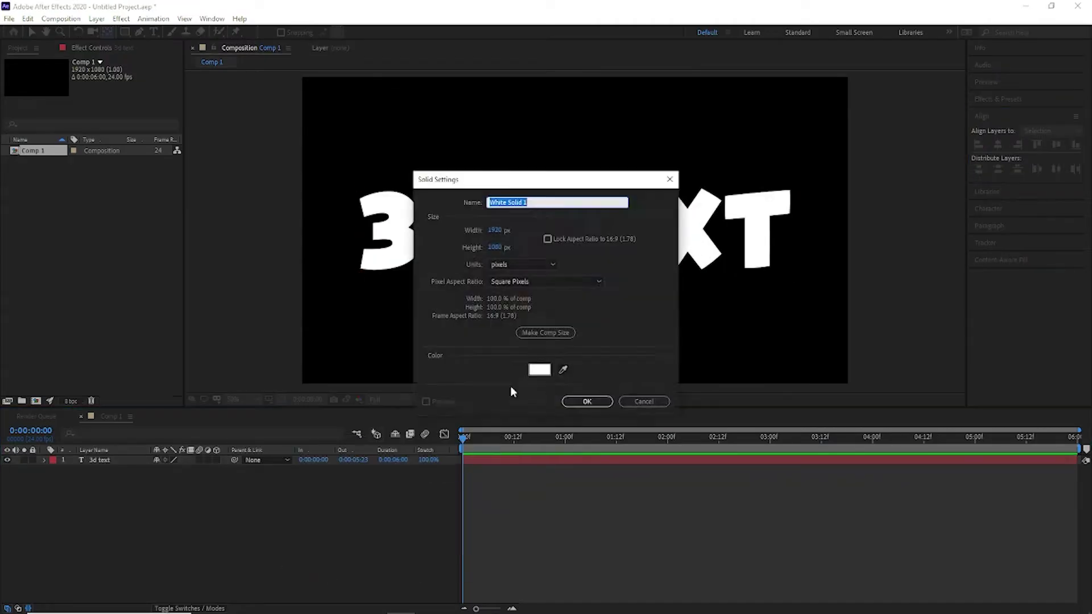
{"action": "left_click", "coordinate": [535, 370]}
{"action": "left_click", "coordinate": [629, 307]}
{"action": "left_click", "coordinate": [719, 232]}
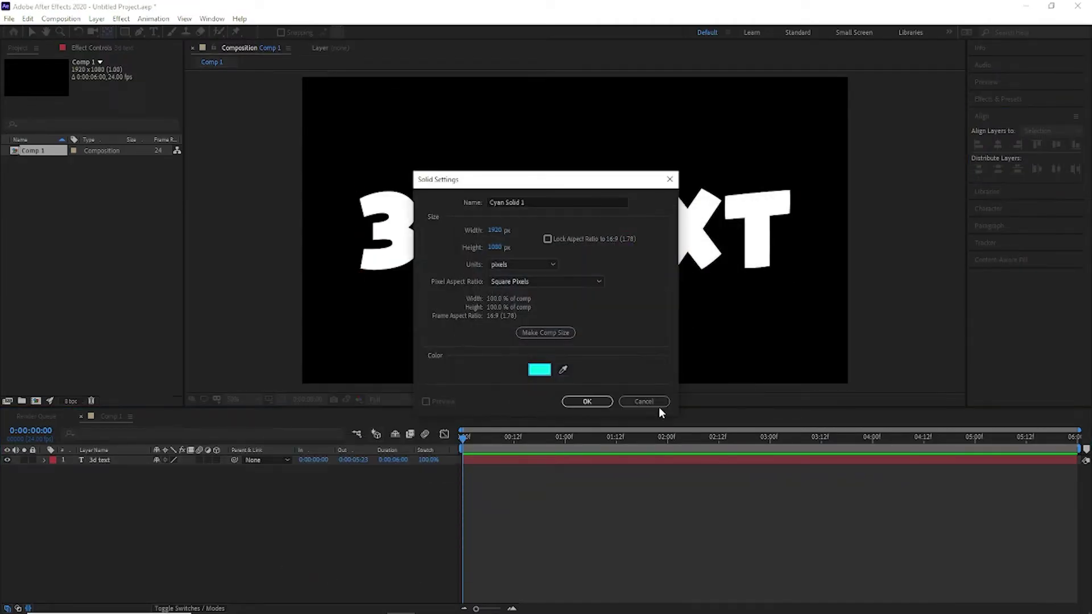
{"action": "left_click", "coordinate": [604, 403]}
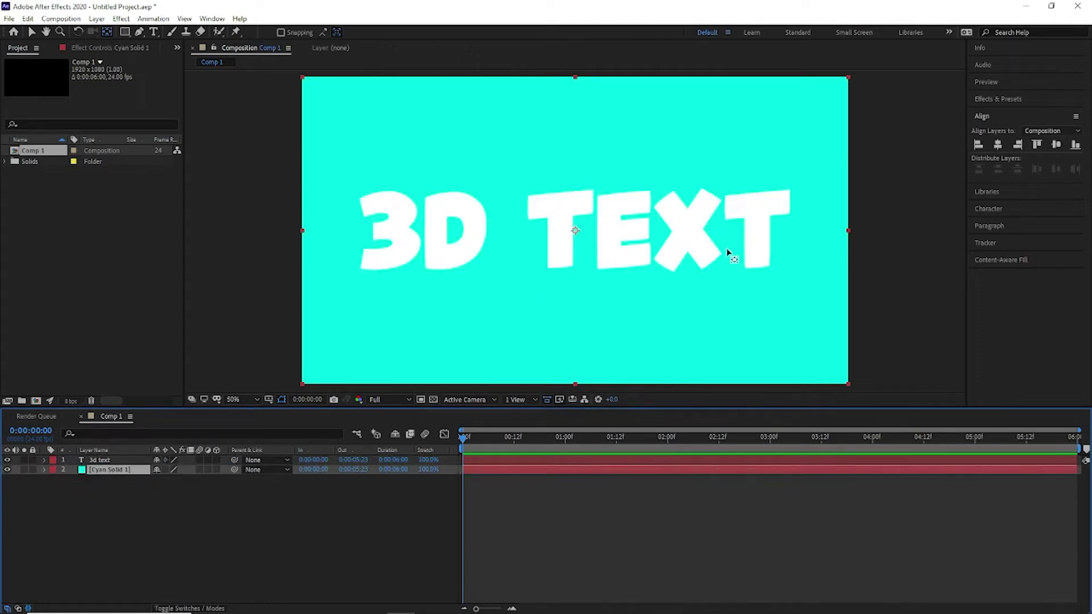
{"action": "left_click", "coordinate": [326, 501]}
- Add the Drop Shadow and Bevel and Emboss layer styles to the 3d text layer
{"action": "left_click", "coordinate": [105, 459]}
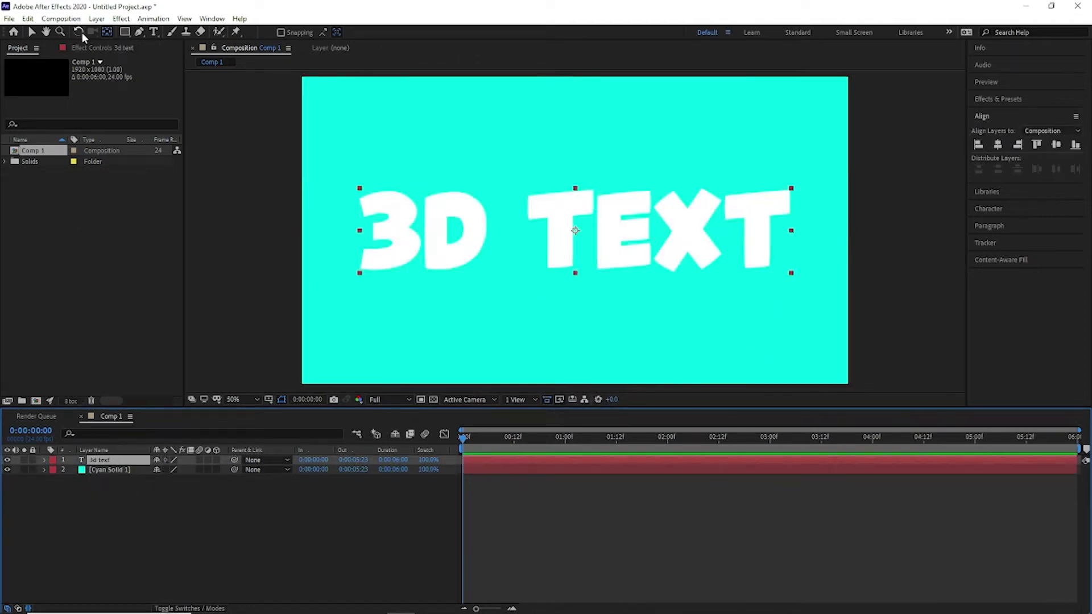
{"action": "left_click", "coordinate": [100, 22]}
{"action": "mouse_move", "coordinate": [243, 307]}
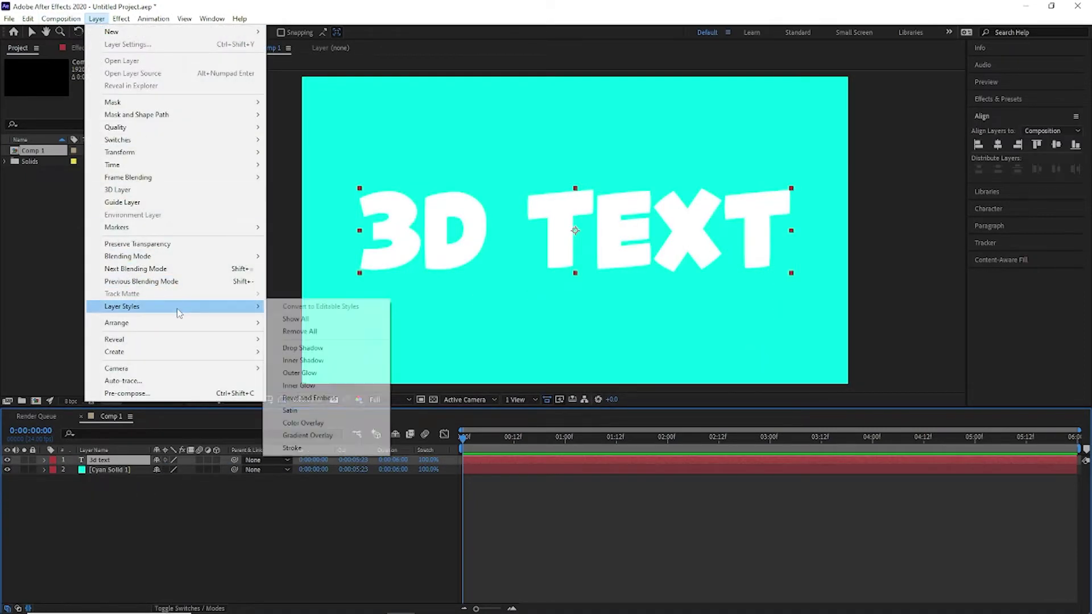
{"action": "left_click", "coordinate": [333, 349]}
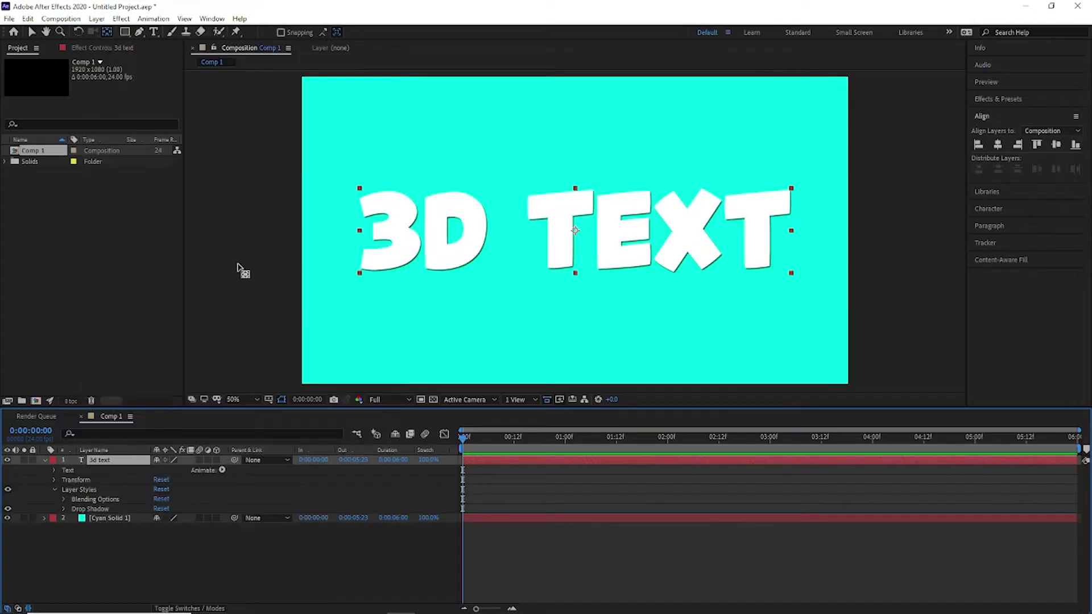
{"action": "left_click", "coordinate": [96, 19]}
{"action": "mouse_move", "coordinate": [169, 307]}
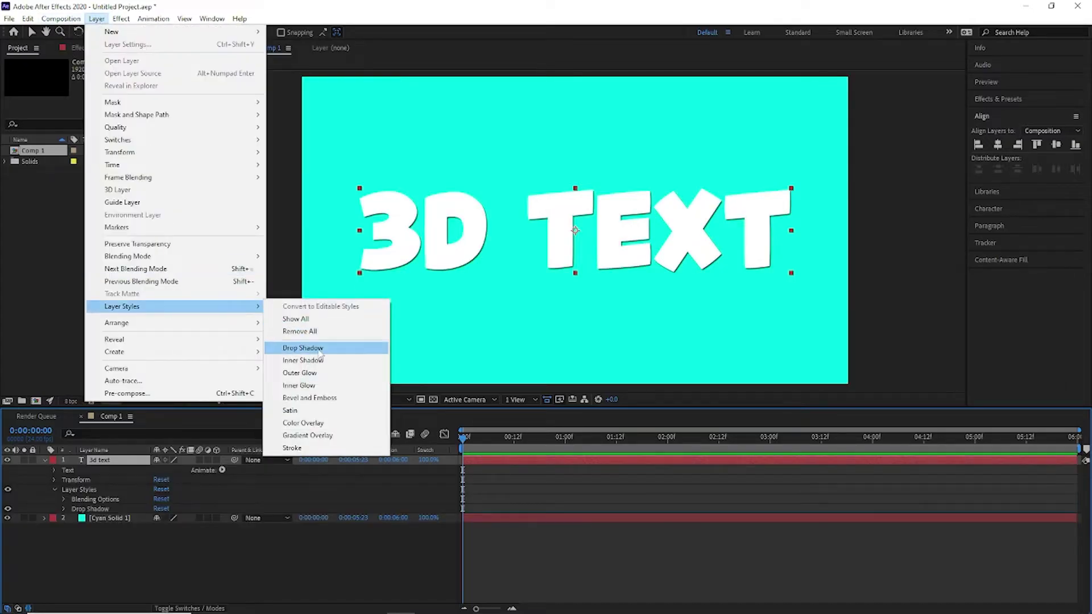
{"action": "left_click", "coordinate": [316, 398]}
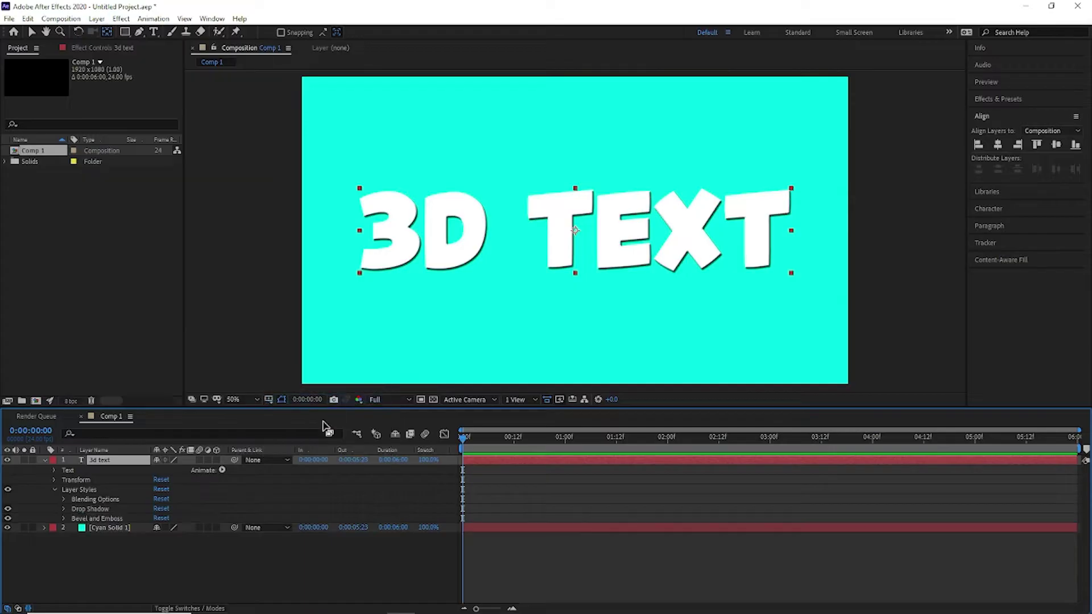
- Turn on global light for the drop shadow and set its distance to about 42 and size to 35
{"action": "left_click", "coordinate": [64, 509]}
{"action": "scroll", "coordinate": [216, 543], "scroll_direction": "down", "scroll_amount": 1}
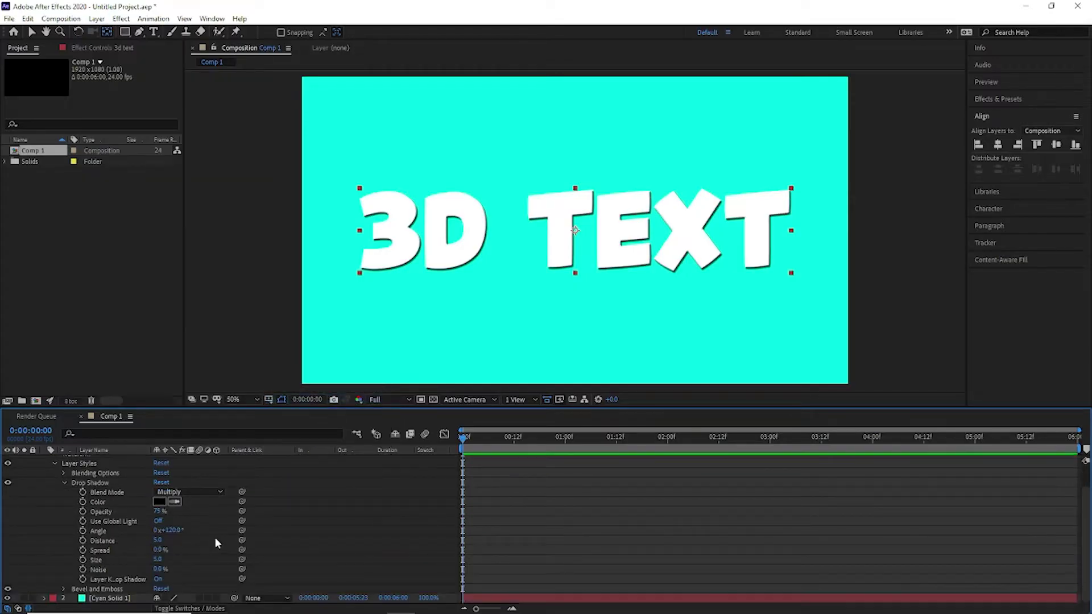
{"action": "left_click", "coordinate": [158, 521]}
{"action": "left_click_drag", "start_coordinate": [160, 540], "coordinate": [183, 542]}
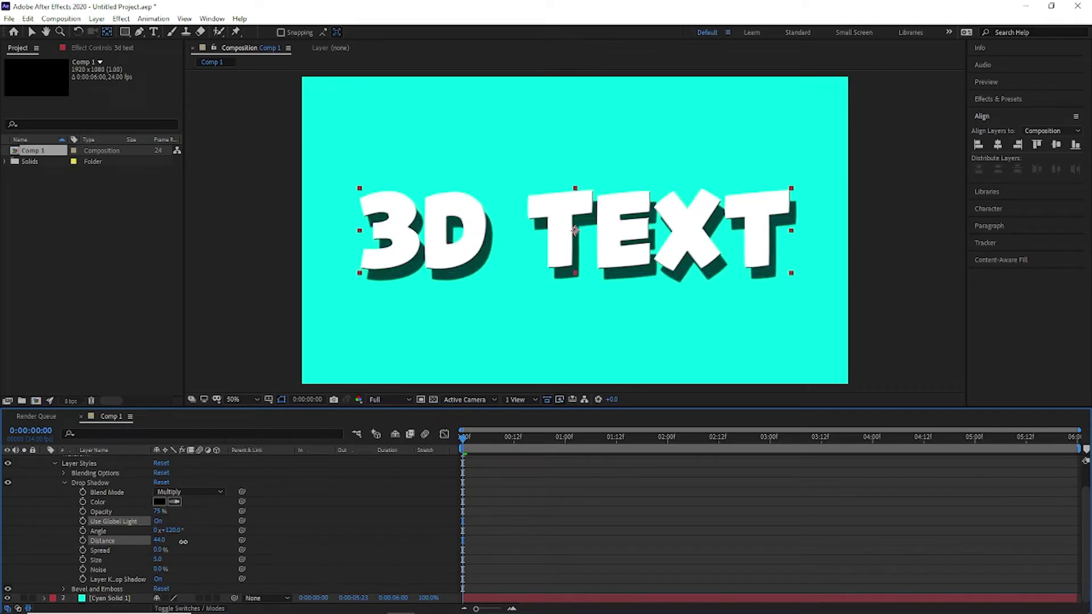
{"action": "left_click_drag", "start_coordinate": [158, 560], "coordinate": [168, 559]}
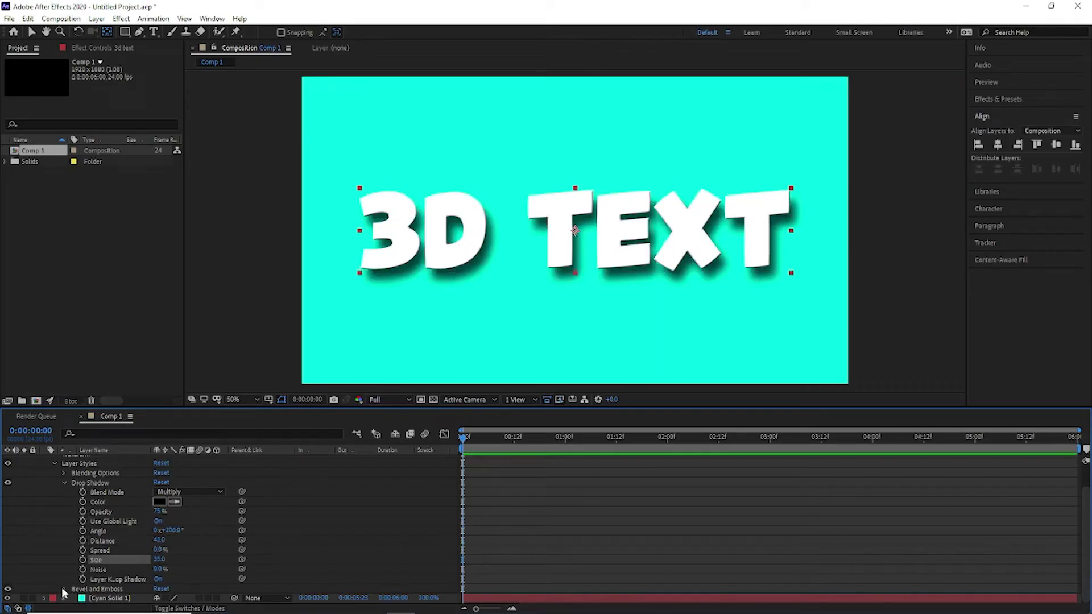
- Set the Bevel and Emboss depth to 945%, size to 16 and angle to about 154°
{"action": "left_click", "coordinate": [64, 589]}
{"action": "scroll", "coordinate": [199, 554], "scroll_direction": "down", "scroll_amount": 5}
{"action": "mouse_move", "coordinate": [157, 511]}
{"action": "left_mouse_down"}
{"action": "mouse_move", "coordinate": [512, 492]}
{"action": "mouse_move", "coordinate": [868, 493]}
{"action": "left_mouse_up"}
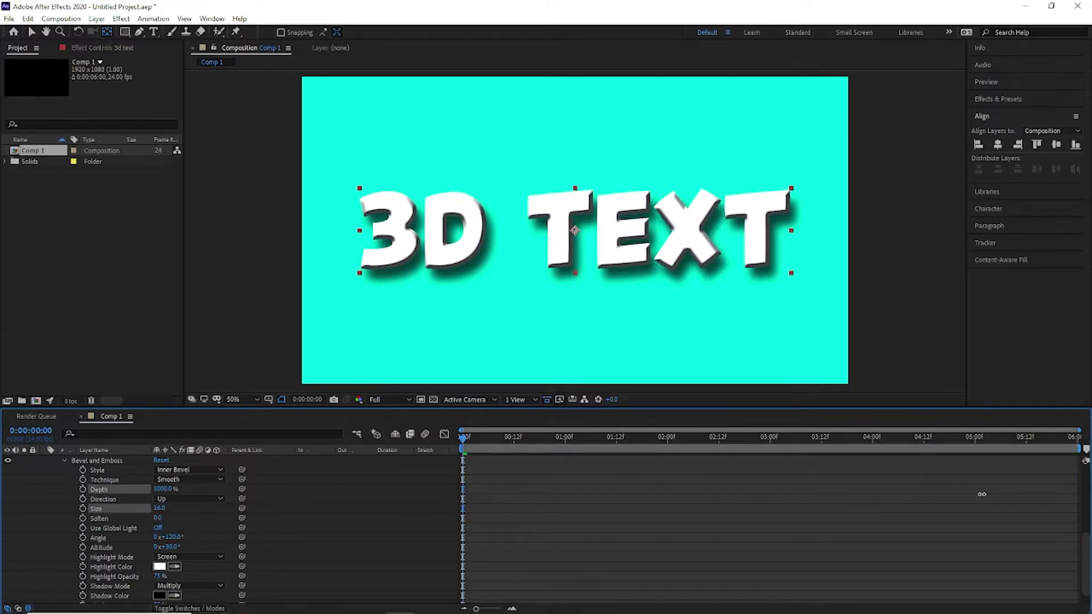
{"action": "left_click_drag", "start_coordinate": [952, 505], "coordinate": [964, 509]}
{"action": "mouse_move", "coordinate": [173, 538]}
{"action": "left_mouse_down"}
{"action": "mouse_move", "coordinate": [316, 529]}
{"action": "mouse_move", "coordinate": [142, 500]}
{"action": "left_mouse_up"}
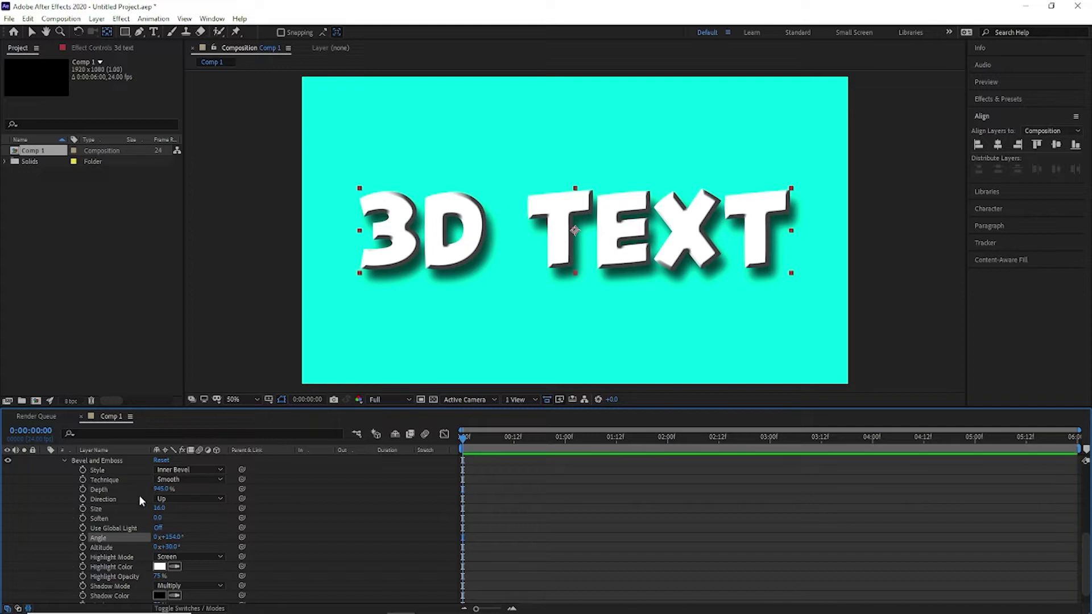
- Turn on Use Global Light for Bevel and Emboss and rotate its angle to about 1x+326°
{"action": "left_click", "coordinate": [159, 528]}
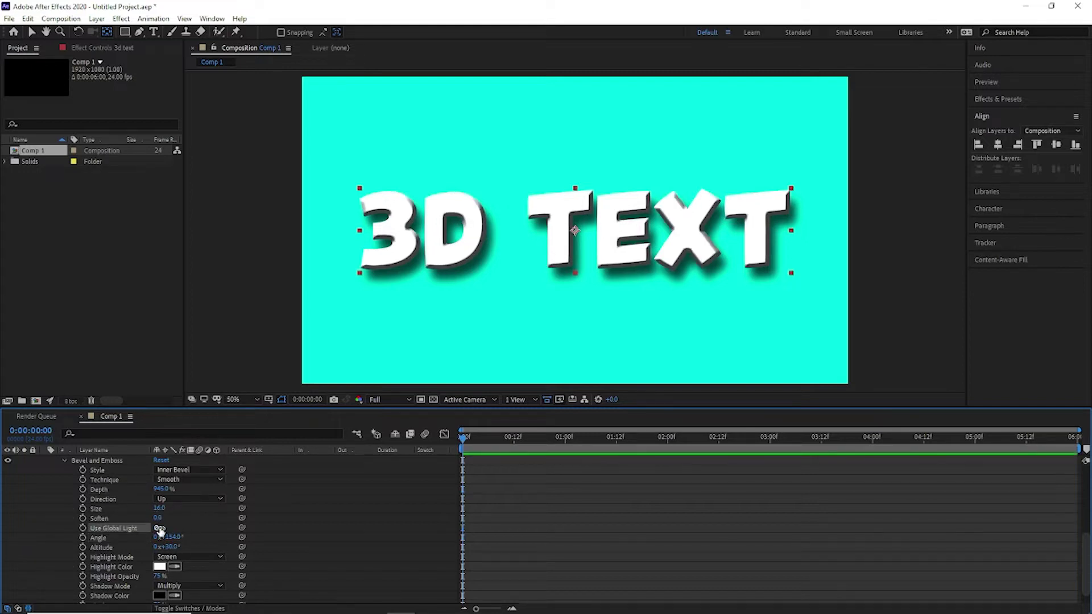
{"action": "left_click_drag", "start_coordinate": [170, 536], "coordinate": [232, 537]}
{"action": "left_click_drag", "start_coordinate": [319, 534], "coordinate": [386, 543]}
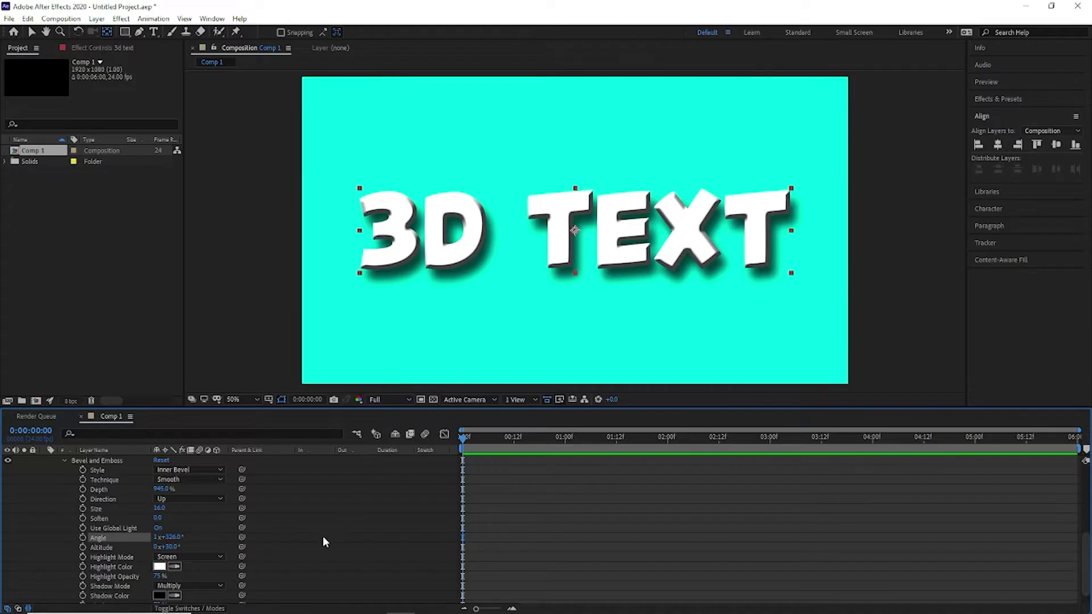
- Set the text layer's global light angle to about 61° and global light altitude to about 49°
{"action": "scroll", "coordinate": [313, 538], "scroll_direction": "up", "scroll_amount": 5}
{"action": "left_click", "coordinate": [64, 471]}
{"action": "mouse_move", "coordinate": [176, 480]}
{"action": "left_mouse_down"}
{"action": "mouse_move", "coordinate": [157, 484]}
{"action": "mouse_move", "coordinate": [295, 489]}
{"action": "mouse_move", "coordinate": [183, 494]}
{"action": "mouse_move", "coordinate": [162, 480]}
{"action": "left_mouse_up"}
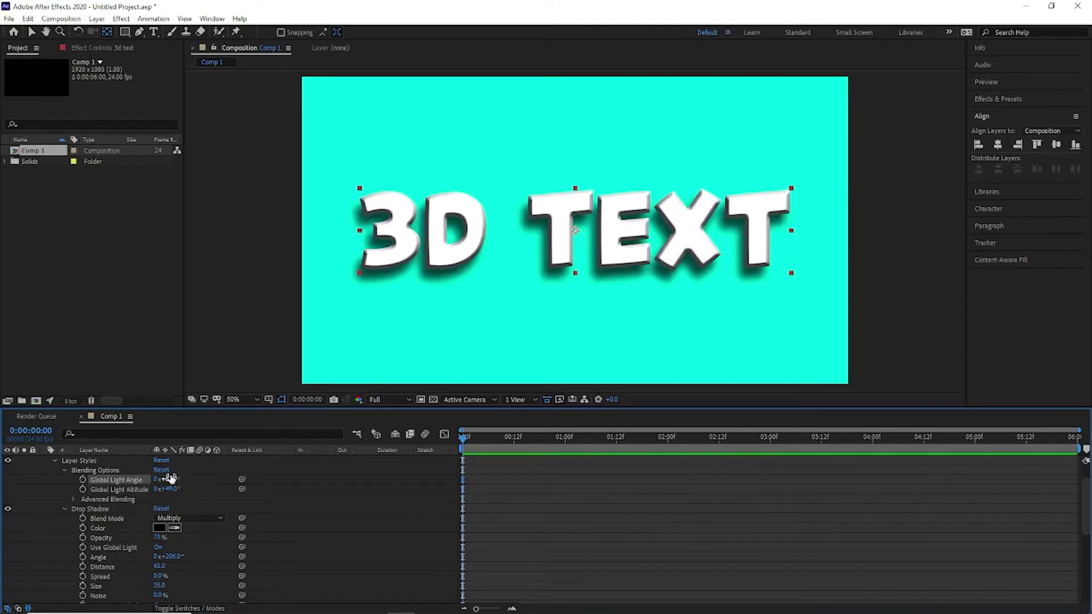
- Add a Scale animator of 0% to the text and keyframe its range selector Start at 0% on the first frame
{"action": "scroll", "coordinate": [170, 477], "scroll_direction": "up", "scroll_amount": 3}
{"action": "left_click", "coordinate": [221, 470]}
{"action": "left_click", "coordinate": [256, 279]}
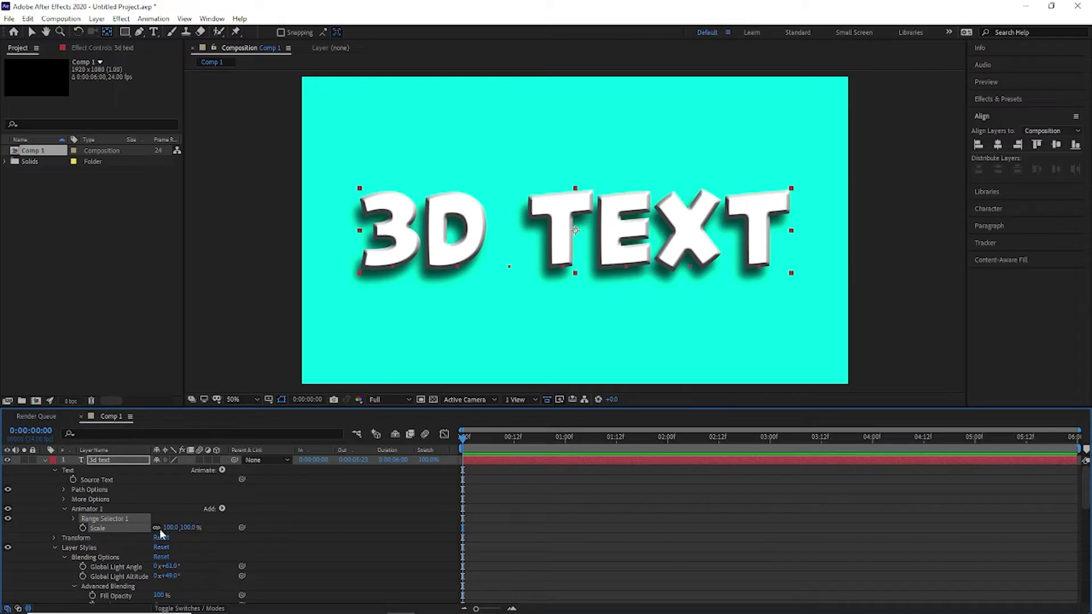
{"action": "type", "text": "0"}
{"action": "key", "text": "Return"}
{"action": "left_click", "coordinate": [74, 518]}
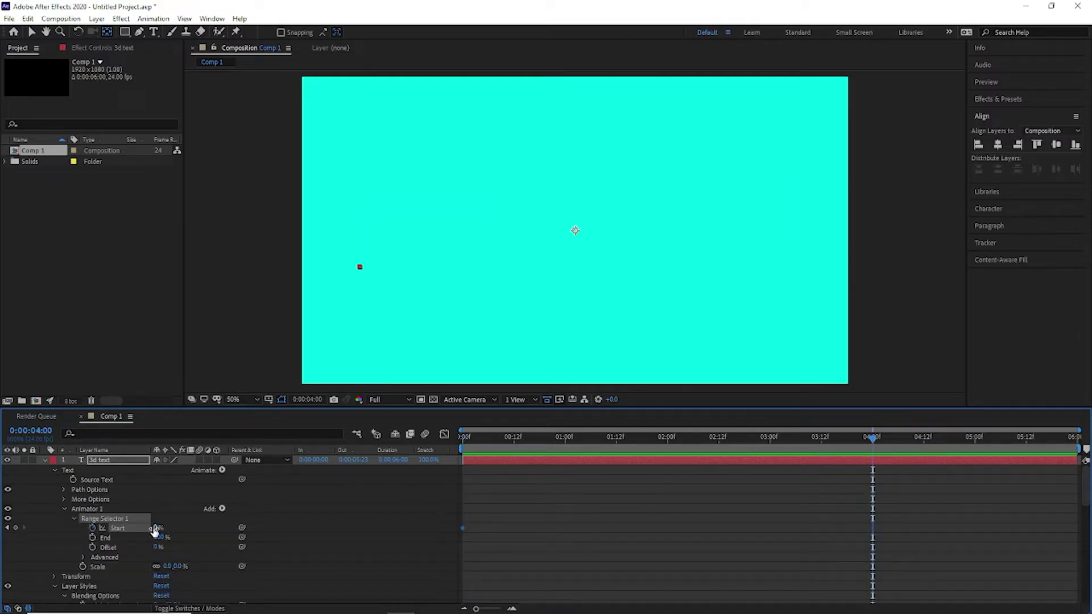
- Add Rotation and Blur to the text animator, set them to about 341° and 18, and preview the animation
{"action": "left_click", "coordinate": [222, 509]}
{"action": "mouse_move", "coordinate": [244, 511]}
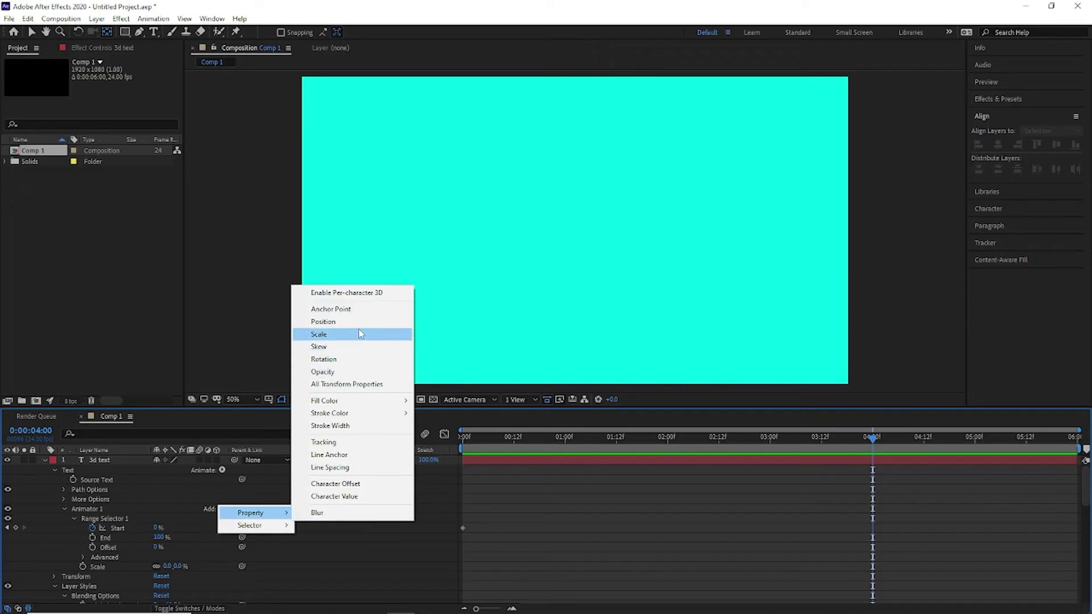
{"action": "left_click", "coordinate": [341, 362]}
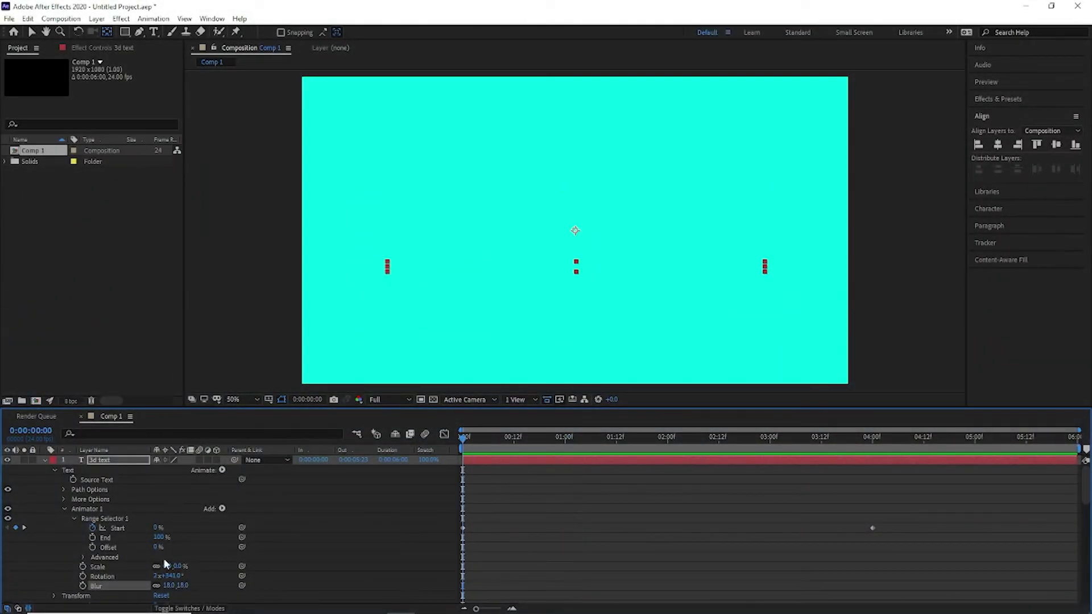
{"action": "key", "text": "Return"}
{"action": "key", "text": "space"}
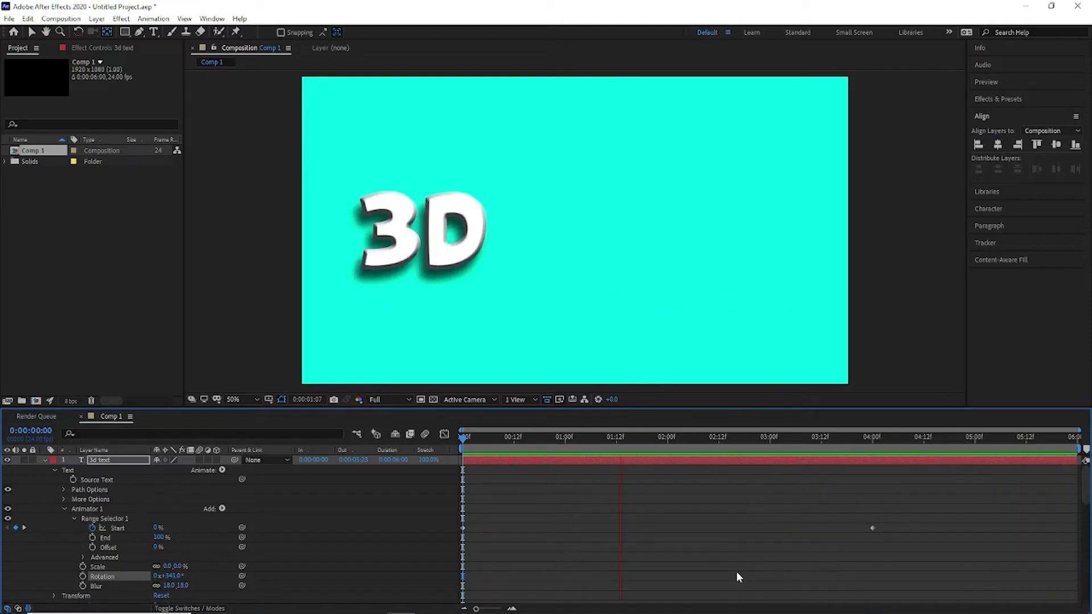
- Move the 100% Start keyframe to about 0:00:01:12, add Start keyframes of 100% at 0:00:02:22 and 0% at 0:00:04:21, and preview
{"action": "left_click_drag", "start_coordinate": [872, 527], "coordinate": [610, 535]}
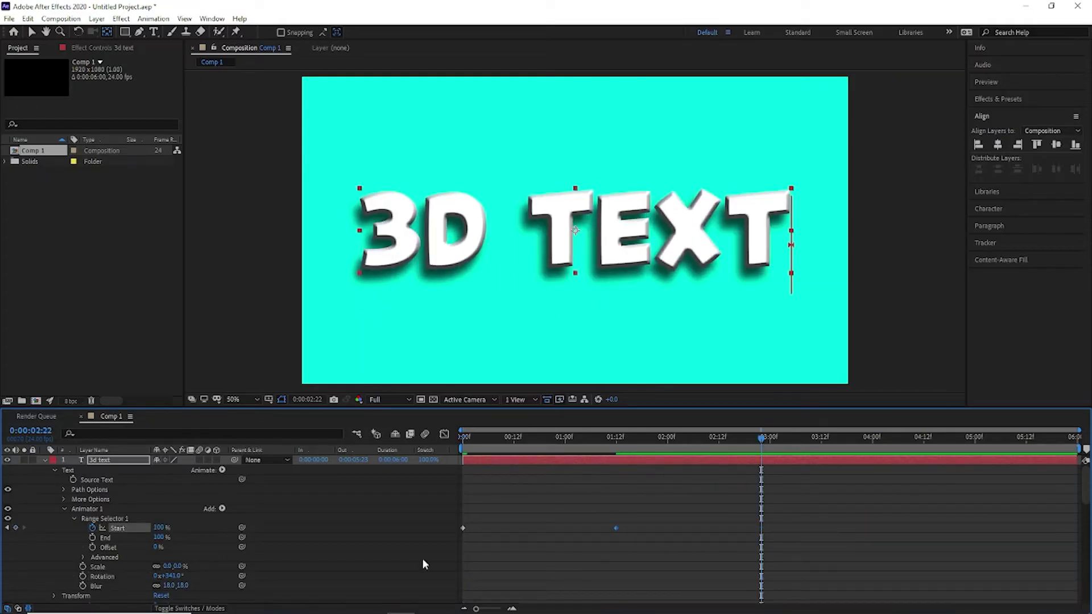
{"action": "left_click_drag", "start_coordinate": [157, 528], "coordinate": [108, 529]}
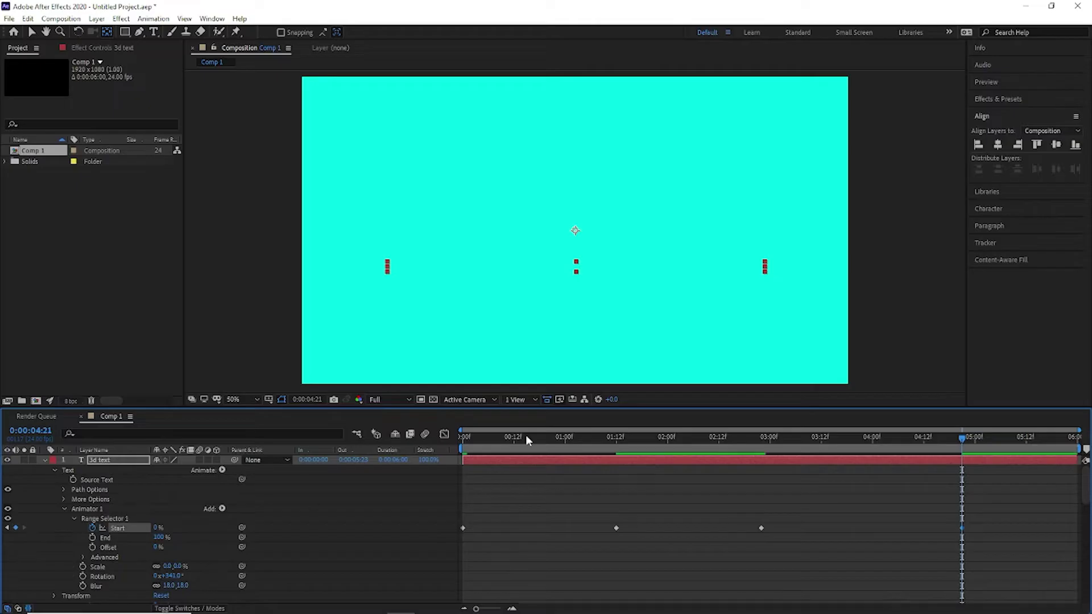
{"action": "key", "text": "space"}
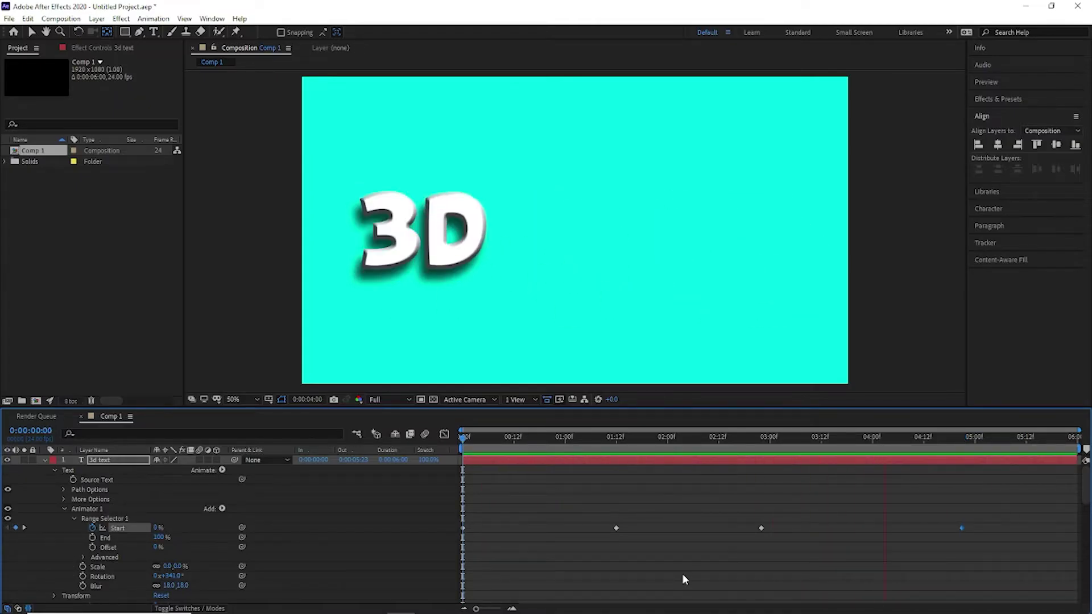
- Move the third Start keyframe to 0:00:03:06 and apply Easy Ease to all the Start keyframes
{"action": "left_click_drag", "start_coordinate": [761, 528], "coordinate": [796, 530]}
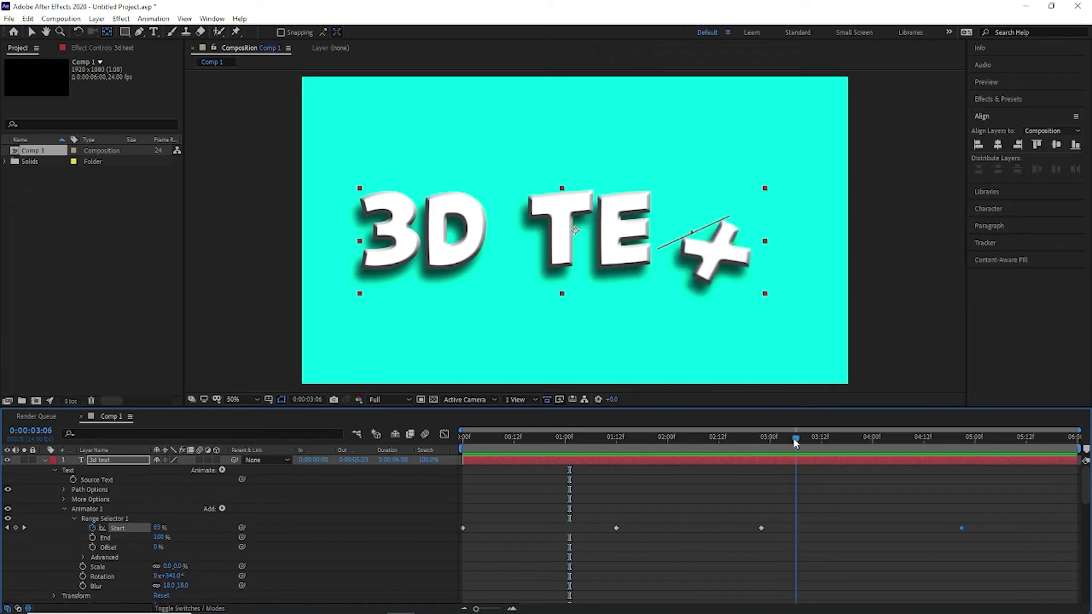
{"action": "left_click_drag", "start_coordinate": [1032, 566], "coordinate": [450, 482]}
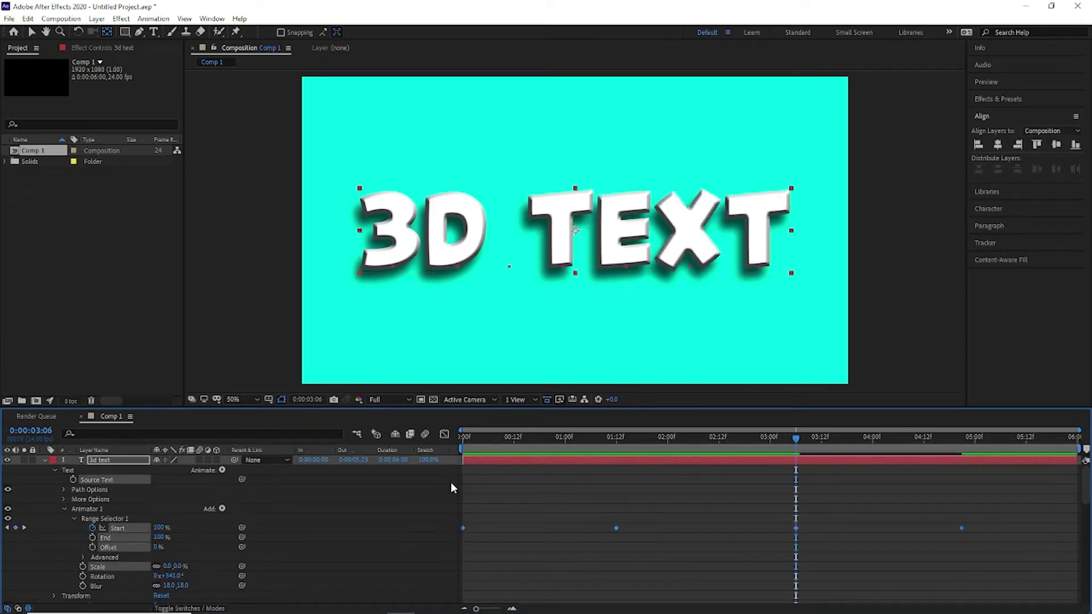
{"action": "key", "text": "F9"}
- In the speed graph, lengthen the incoming handle of the second Start keyframe so the reveal starts fast and slows down
{"action": "left_click", "coordinate": [443, 434]}
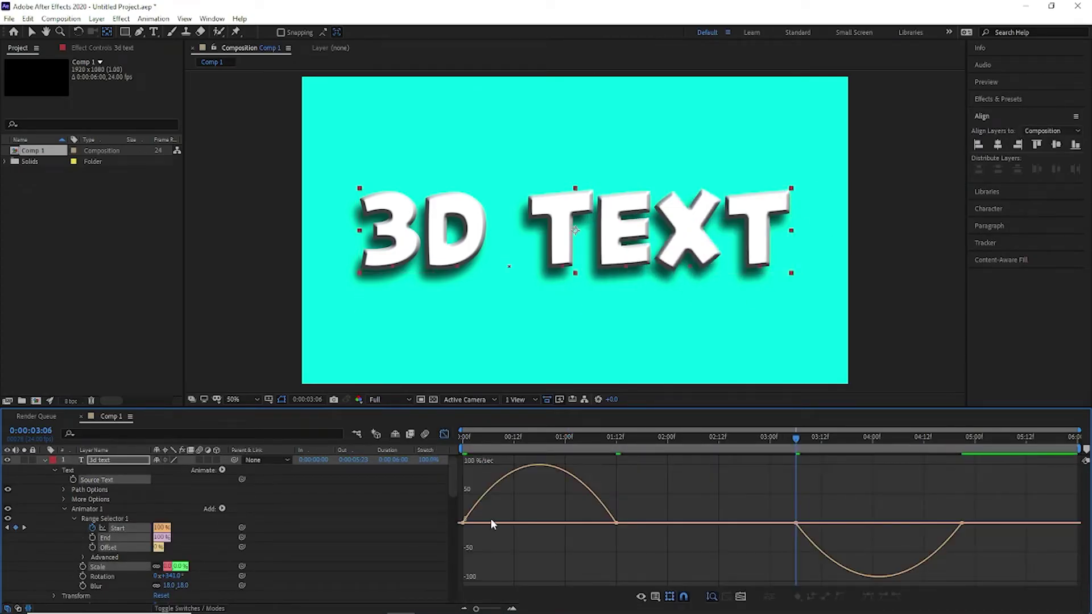
{"action": "left_click", "coordinate": [642, 596]}
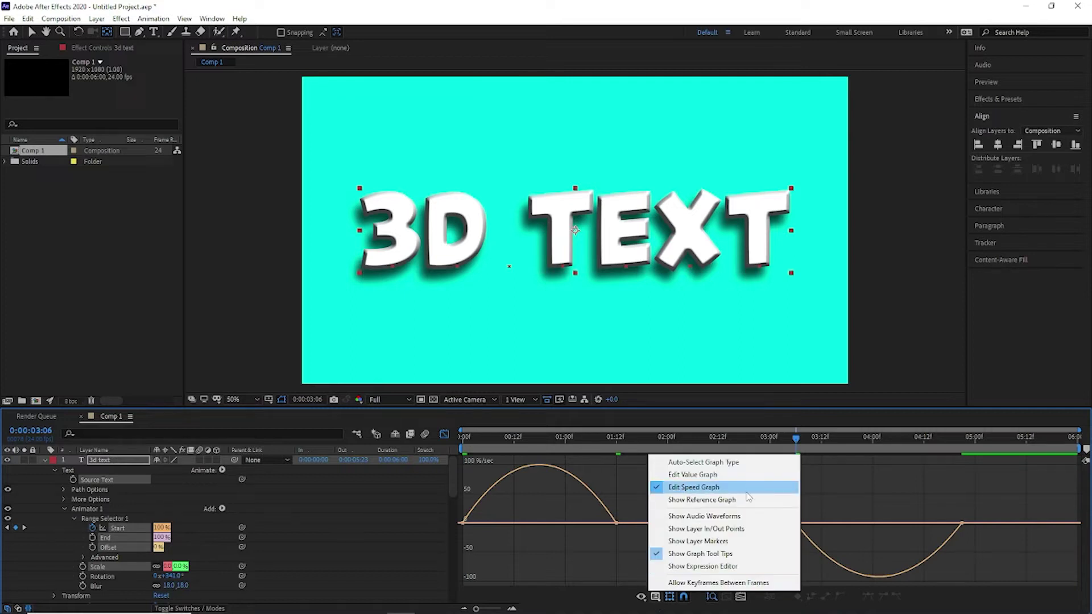
{"action": "left_click", "coordinate": [614, 532]}
{"action": "left_click", "coordinate": [617, 523]}
{"action": "left_click_drag", "start_coordinate": [590, 524], "coordinate": [522, 524]}
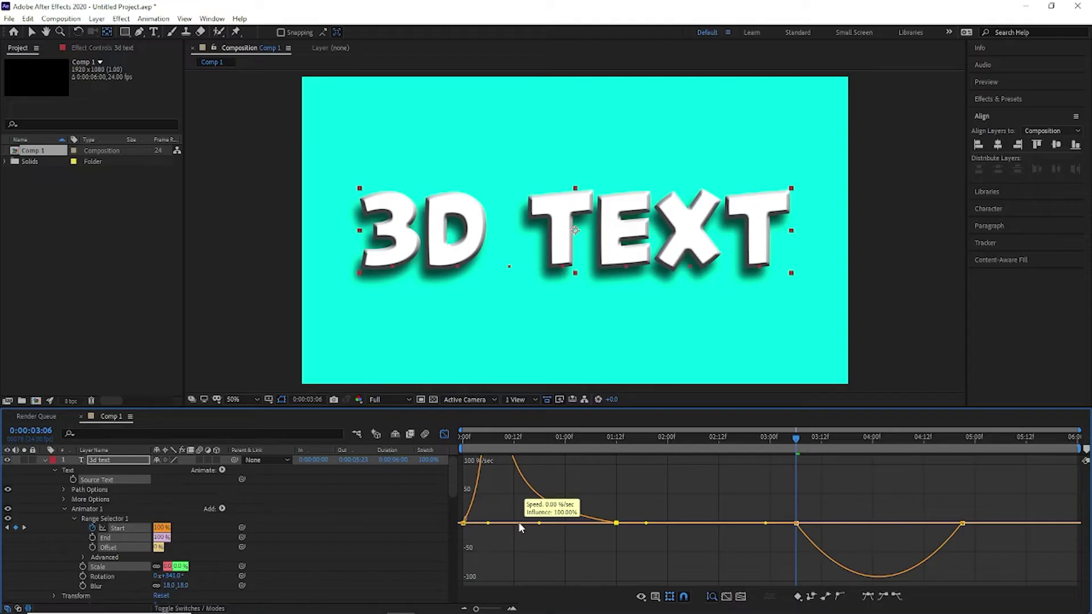
- Lengthen the outgoing speed handle of the Start keyframe at 0:00:03:06, close the graph and preview the animation from the start
{"action": "left_click", "coordinate": [825, 555]}
{"action": "left_click", "coordinate": [833, 539]}
{"action": "left_click", "coordinate": [799, 549]}
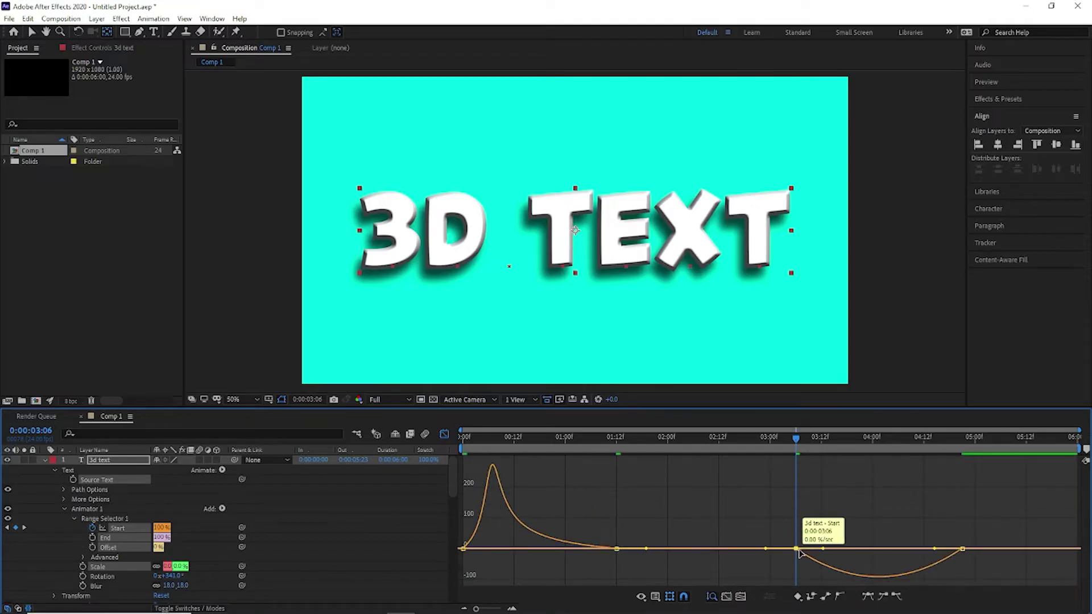
{"action": "left_click_drag", "start_coordinate": [823, 550], "coordinate": [894, 550]}
{"action": "left_click", "coordinate": [444, 434]}
{"action": "left_click_drag", "start_coordinate": [515, 438], "coordinate": [436, 437]}
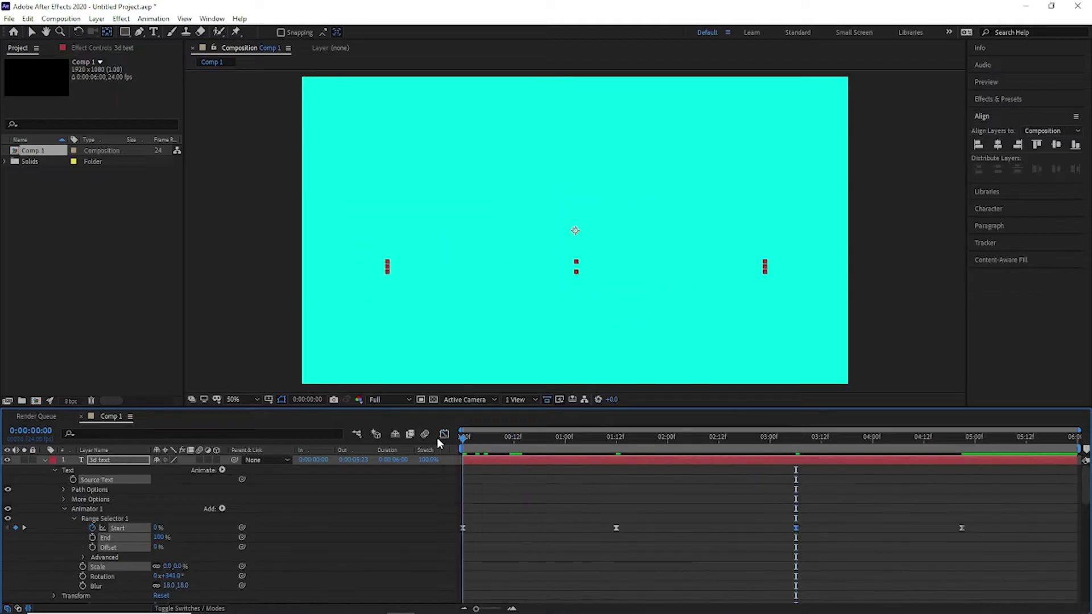
{"action": "key", "text": "space"}
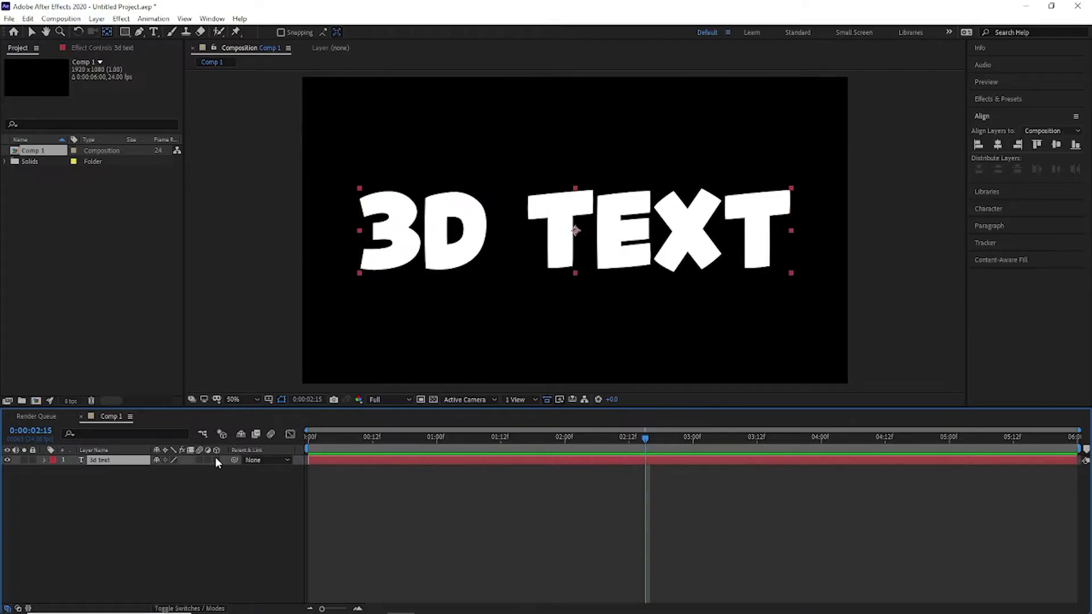
- Make the plain 3d text layer a 3D layer and expand its geometry options
{"action": "left_click", "coordinate": [216, 459]}
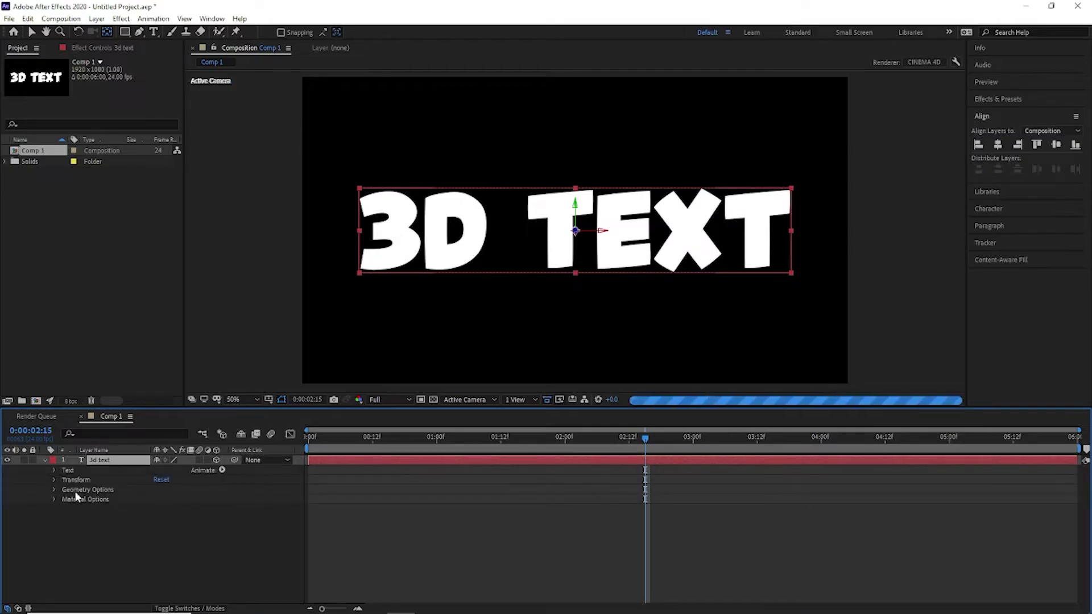
{"action": "left_click", "coordinate": [53, 490]}
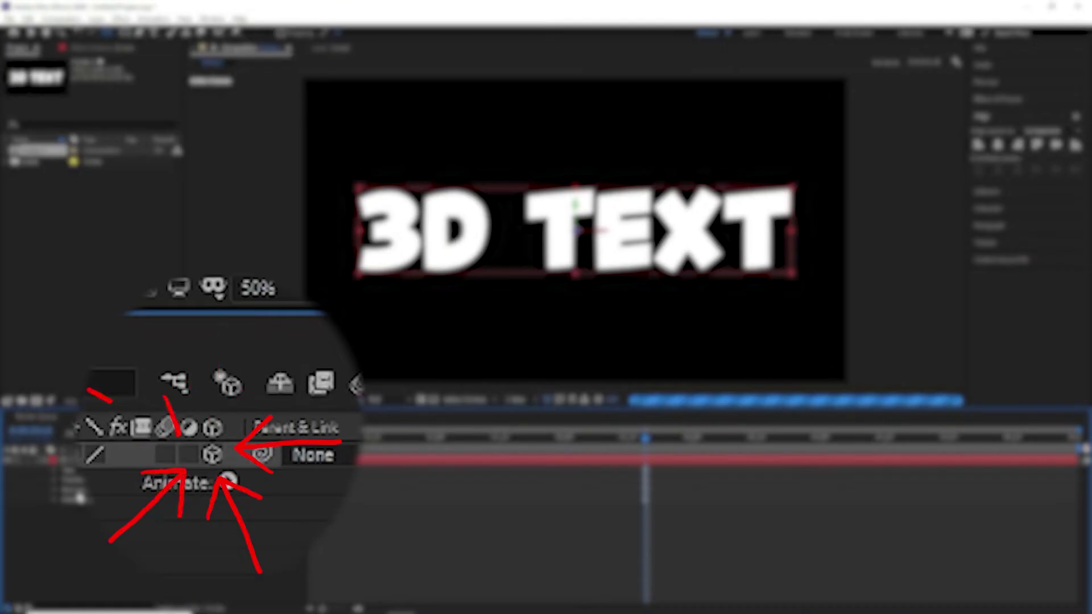
{"action": "left_click", "coordinate": [54, 490]}
- Set the text's bevel style to Convex and its extrusion depth to 49
{"action": "left_click", "coordinate": [176, 499]}
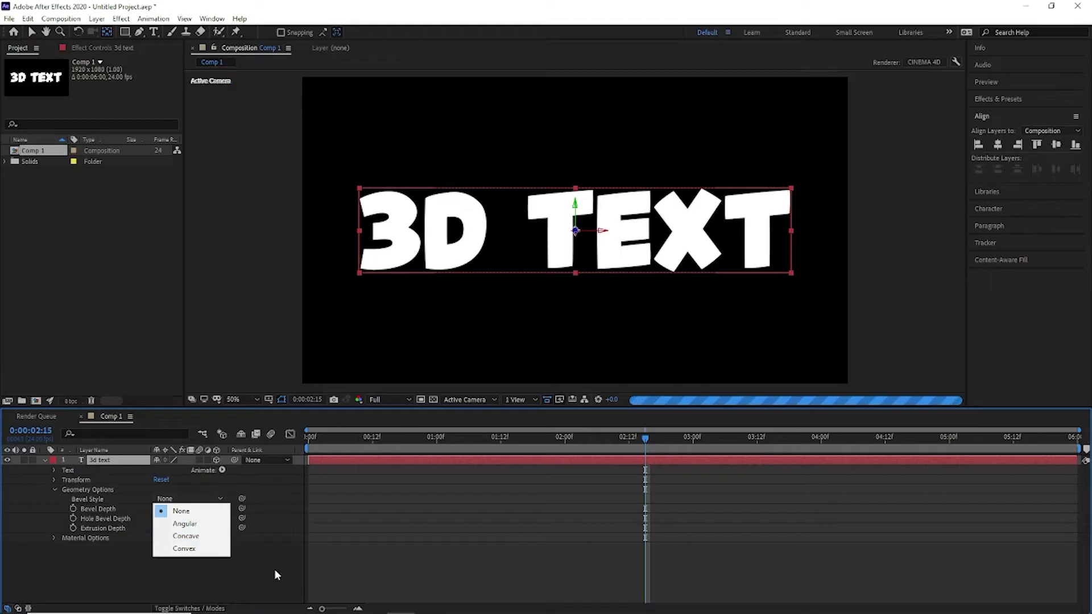
{"action": "left_click", "coordinate": [208, 538]}
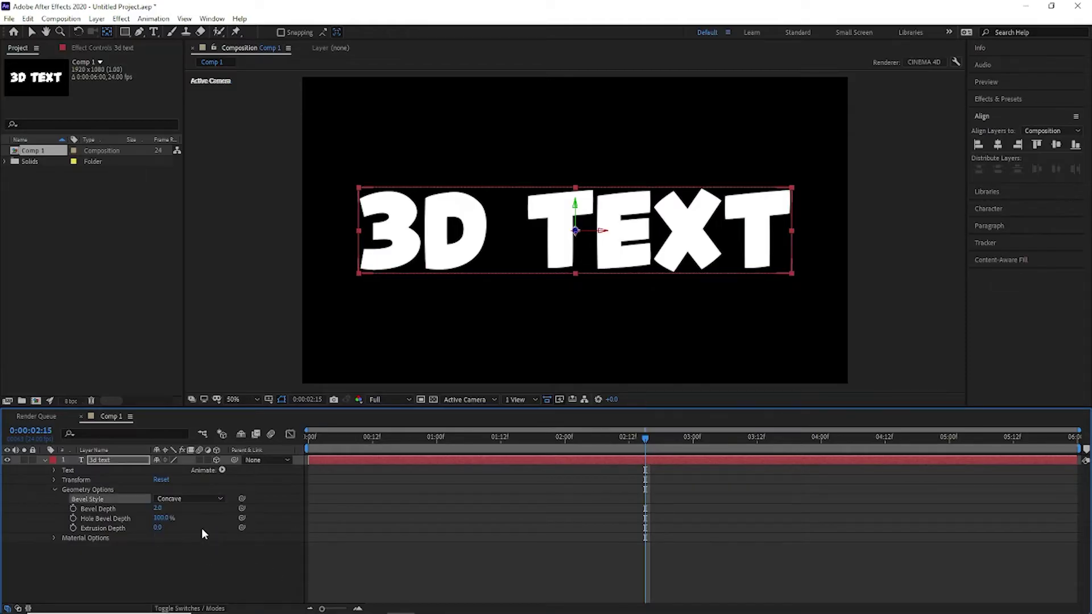
{"action": "left_click", "coordinate": [187, 499]}
{"action": "left_click", "coordinate": [188, 548]}
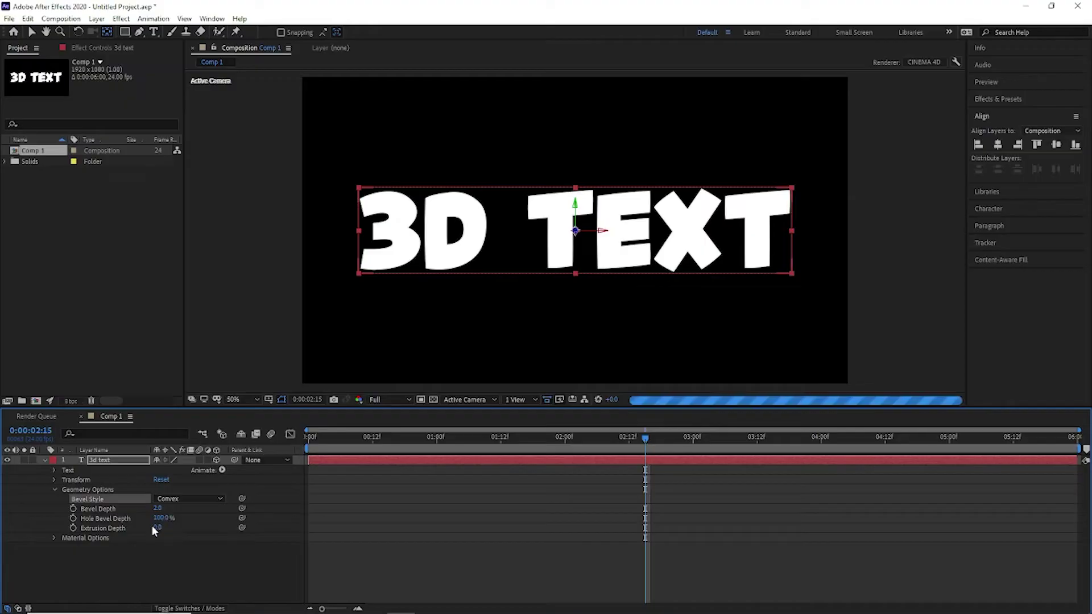
{"action": "left_click_drag", "start_coordinate": [152, 527], "coordinate": [163, 529]}
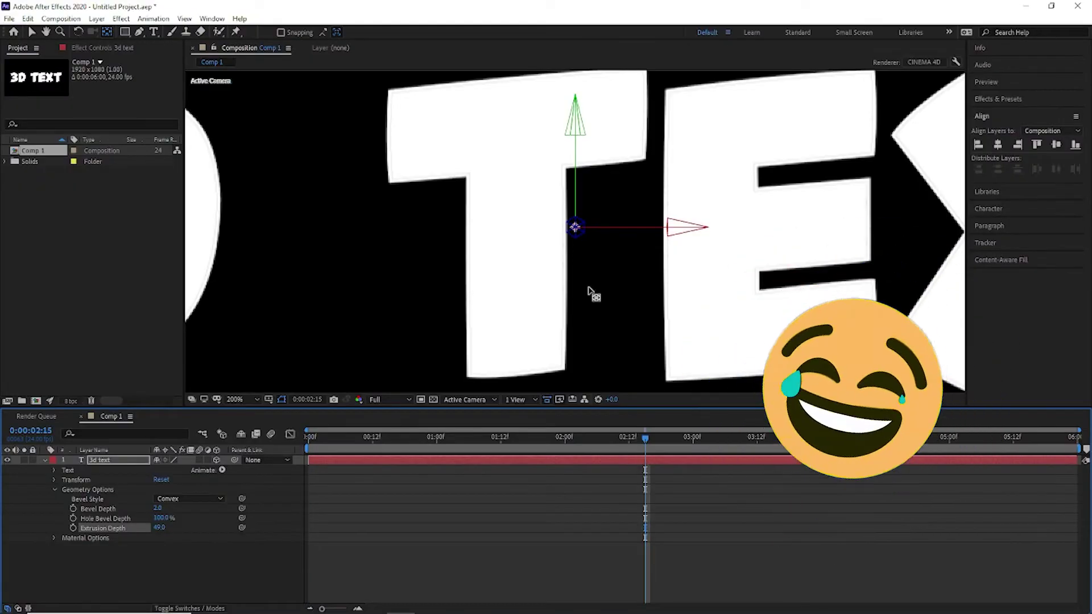
- Return to the start of the timeline and increase the text's extrusion depth considerably
{"action": "scroll", "coordinate": [590, 294], "scroll_direction": "down", "scroll_amount": 5}
{"action": "left_click_drag", "start_coordinate": [331, 468], "coordinate": [306, 463]}
{"action": "scroll", "coordinate": [472, 293], "scroll_direction": "up", "scroll_amount": 2}
{"action": "scroll", "coordinate": [473, 295], "scroll_direction": "down", "scroll_amount": 2}
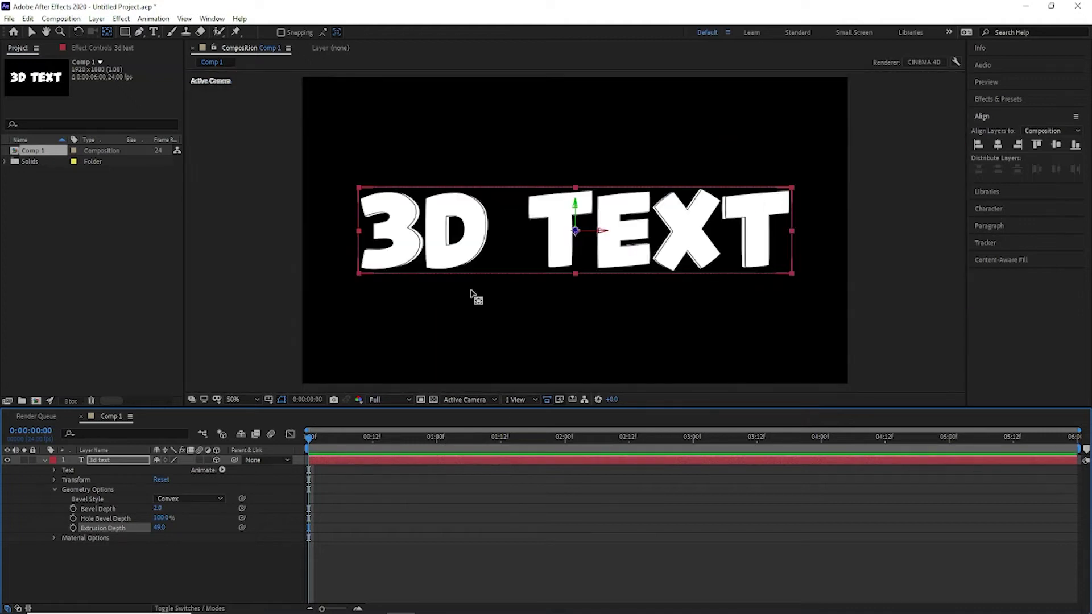
{"action": "left_click_drag", "start_coordinate": [159, 527], "coordinate": [329, 528]}
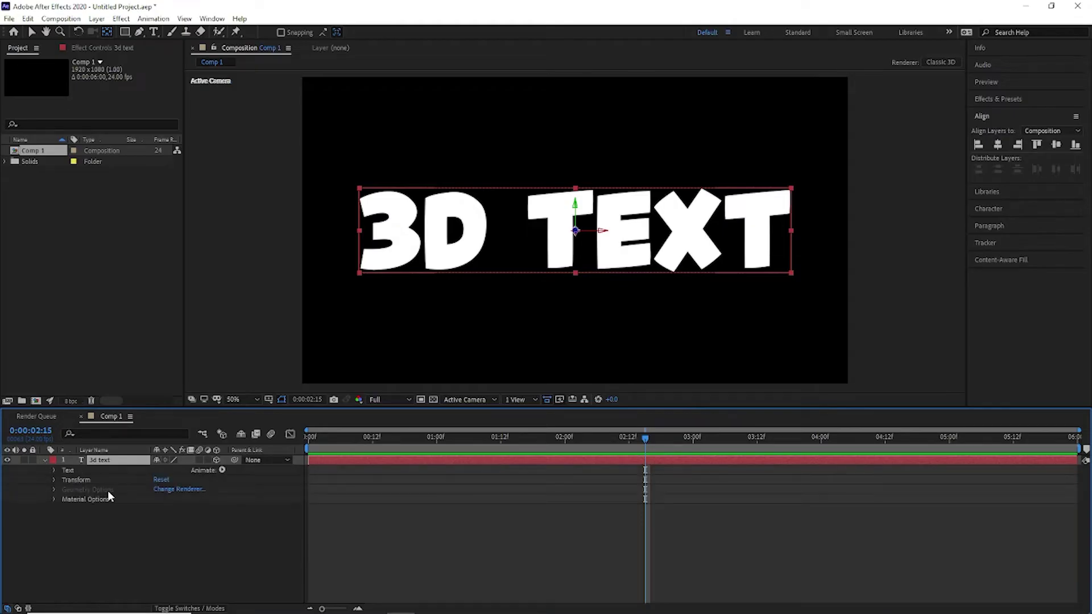
- Change the composition's 3D renderer from Classic 3D to CINEMA 4D for the text layer's geometry options
{"action": "left_click", "coordinate": [178, 490]}
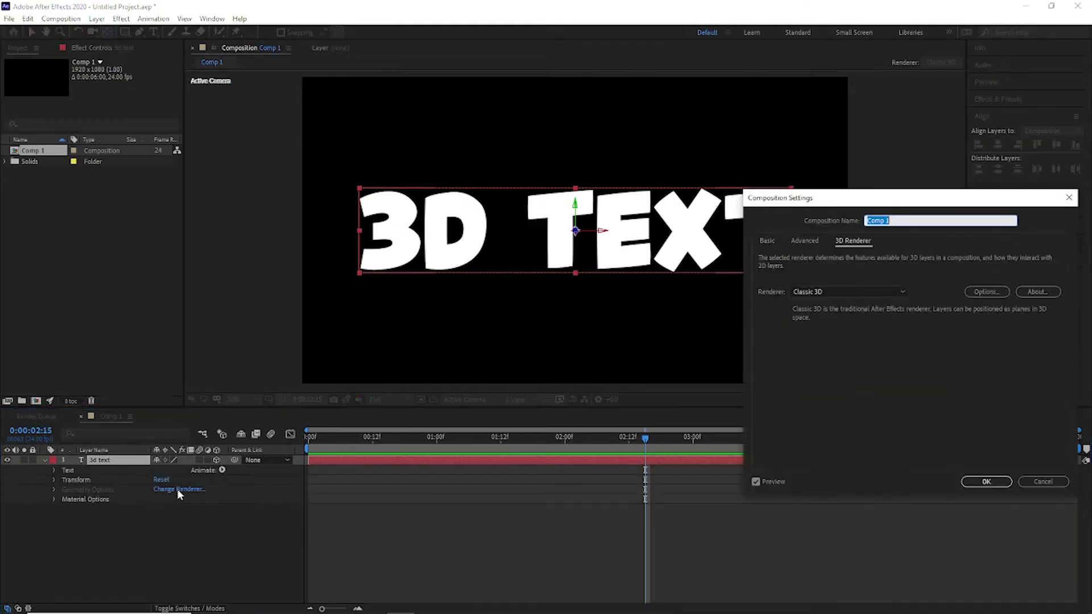
{"action": "left_click", "coordinate": [843, 292]}
{"action": "left_click", "coordinate": [841, 316]}
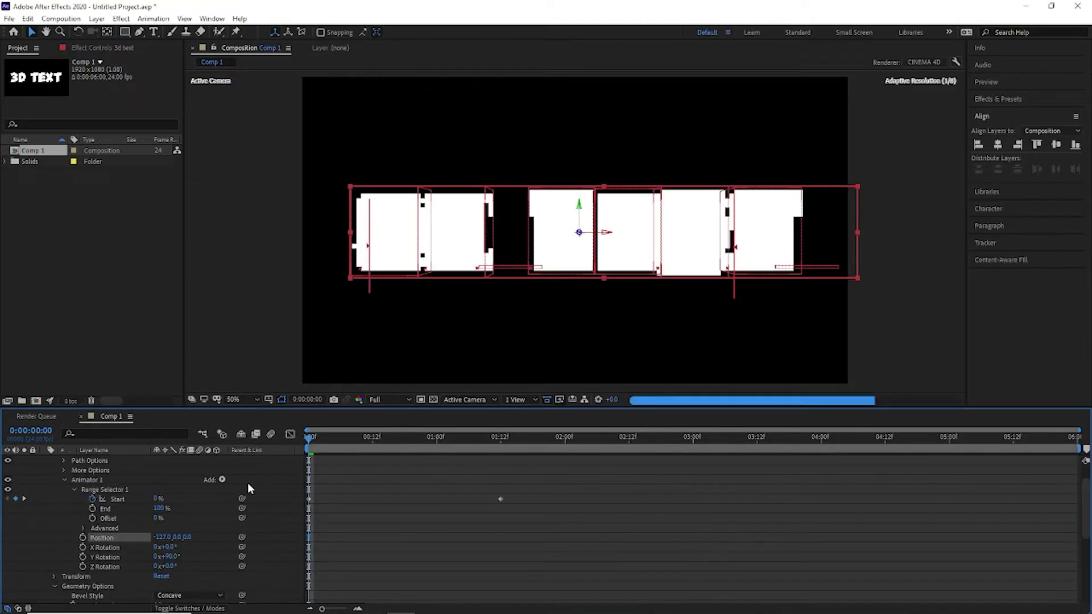
- Go to 0:00:01:20, inspect the extruded letters' edges and remove the black stroke from the text
{"action": "left_click_drag", "start_coordinate": [322, 445], "coordinate": [541, 458]}
{"action": "scroll", "coordinate": [385, 267], "scroll_direction": "up", "scroll_amount": 4}
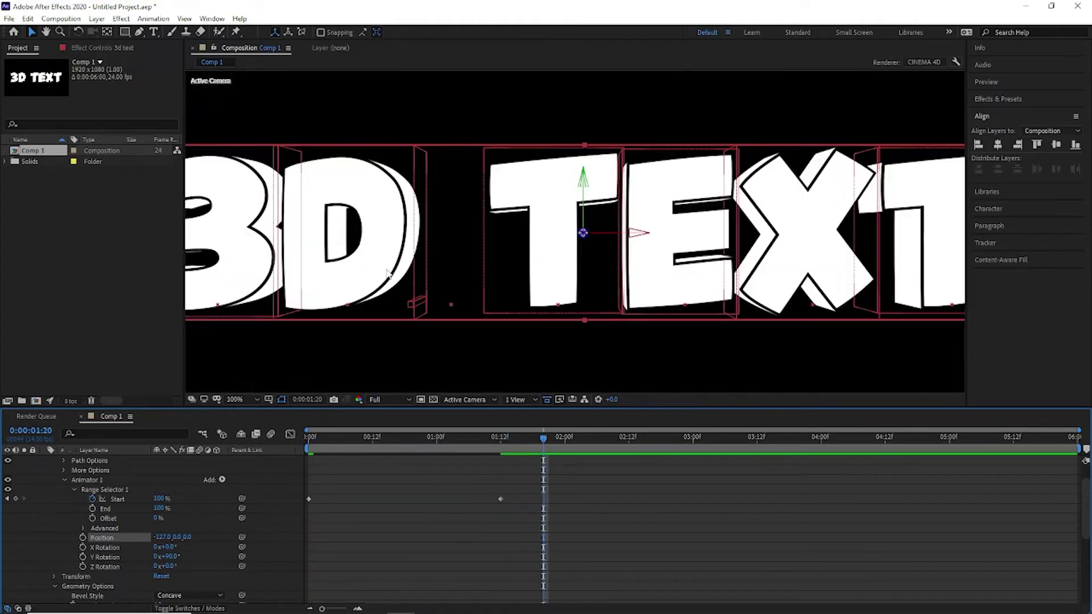
{"action": "scroll", "coordinate": [385, 268], "scroll_direction": "down", "scroll_amount": 1}
{"action": "scroll", "coordinate": [386, 268], "scroll_direction": "up", "scroll_amount": 2}
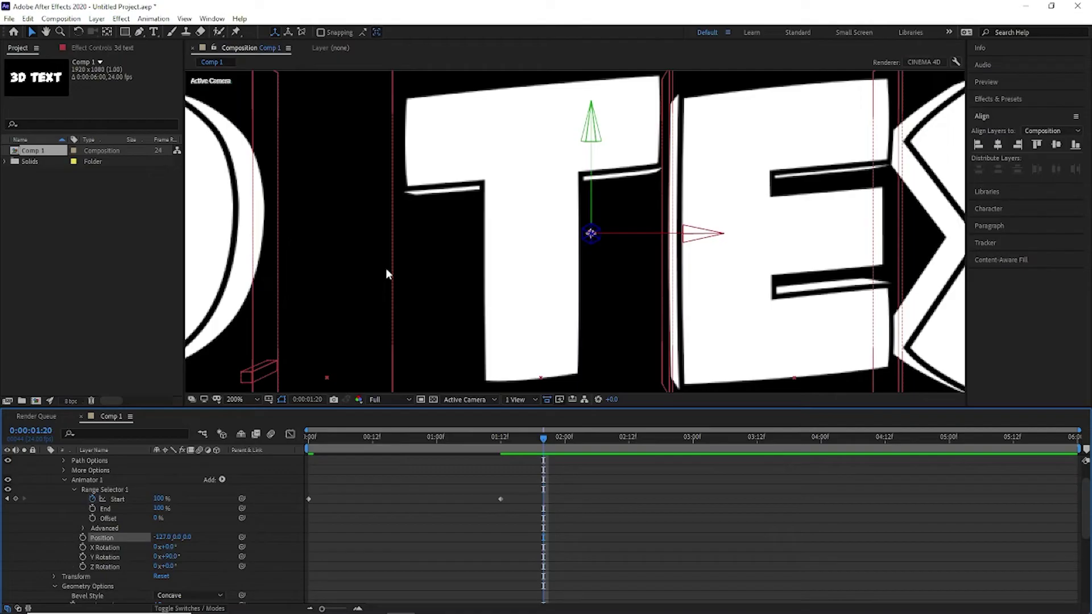
{"action": "scroll", "coordinate": [386, 268], "scroll_direction": "down", "scroll_amount": 1}
{"action": "scroll", "coordinate": [385, 274], "scroll_direction": "down", "scroll_amount": 4}
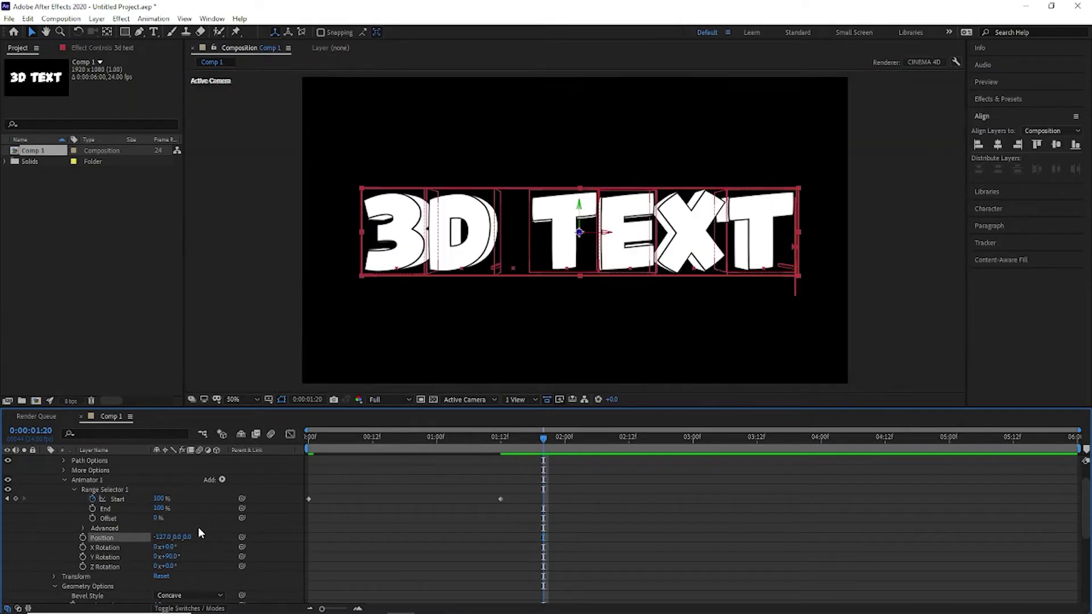
{"action": "scroll", "coordinate": [198, 527], "scroll_direction": "up", "scroll_amount": 1}
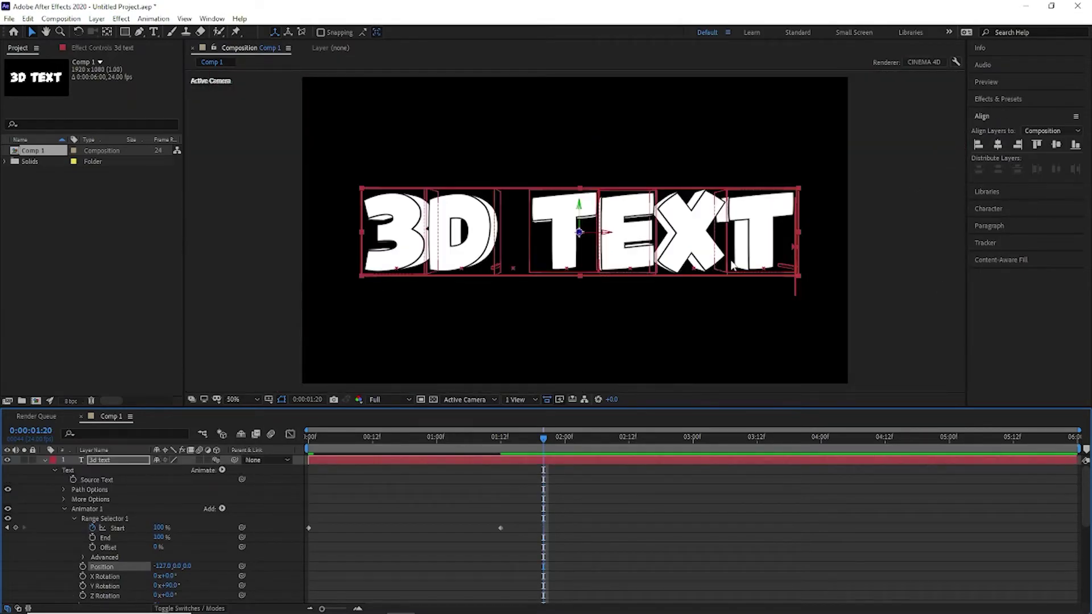
{"action": "left_click", "coordinate": [992, 208]}
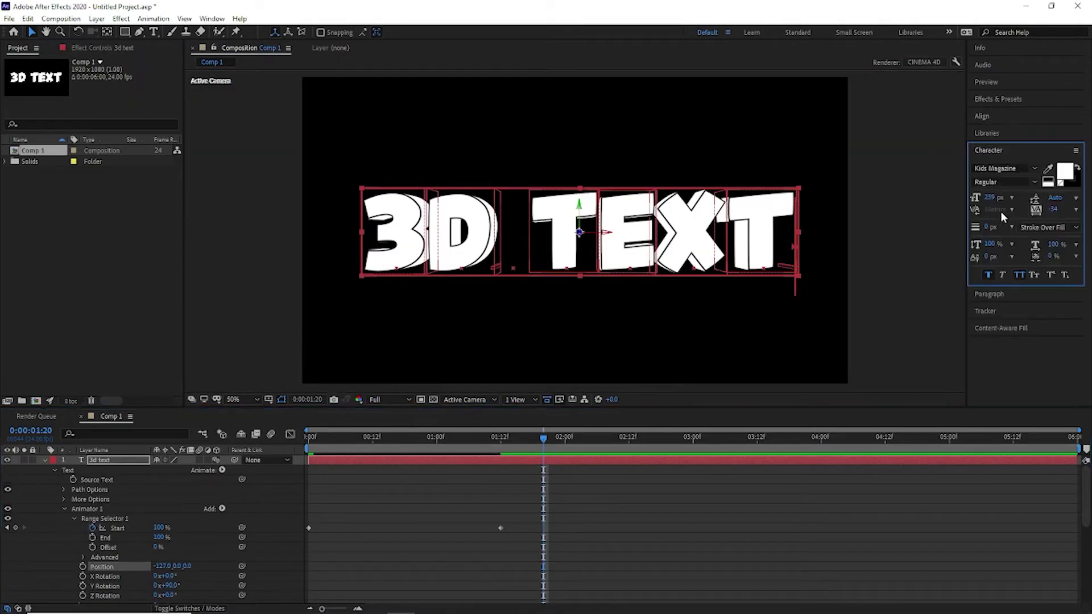
{"action": "left_click", "coordinate": [1060, 182]}
{"action": "scroll", "coordinate": [572, 243], "scroll_direction": "up", "scroll_amount": 2}
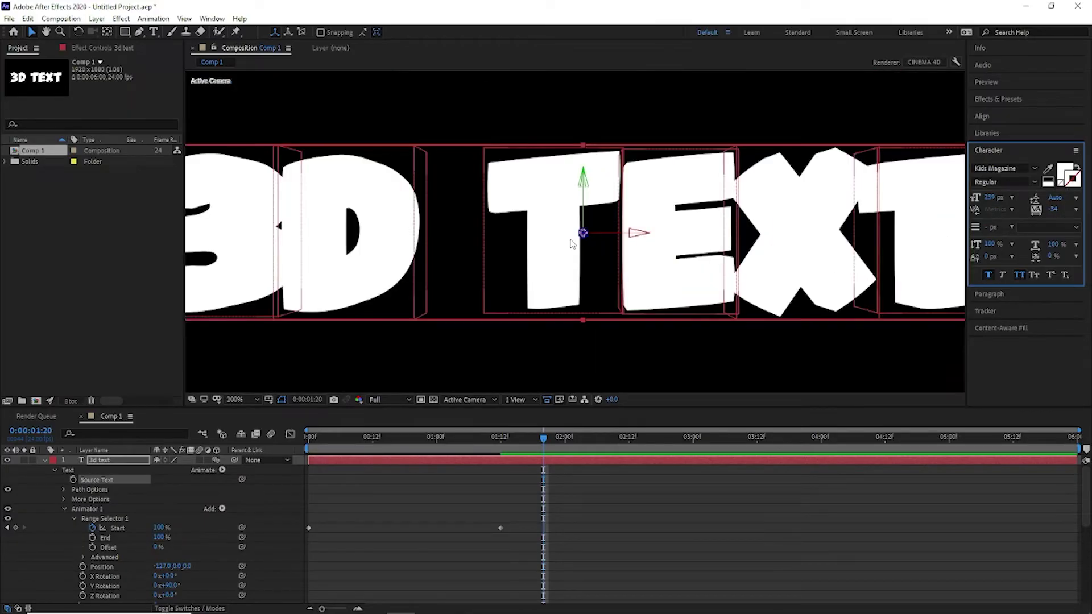
{"action": "scroll", "coordinate": [593, 213], "scroll_direction": "down", "scroll_amount": 2}
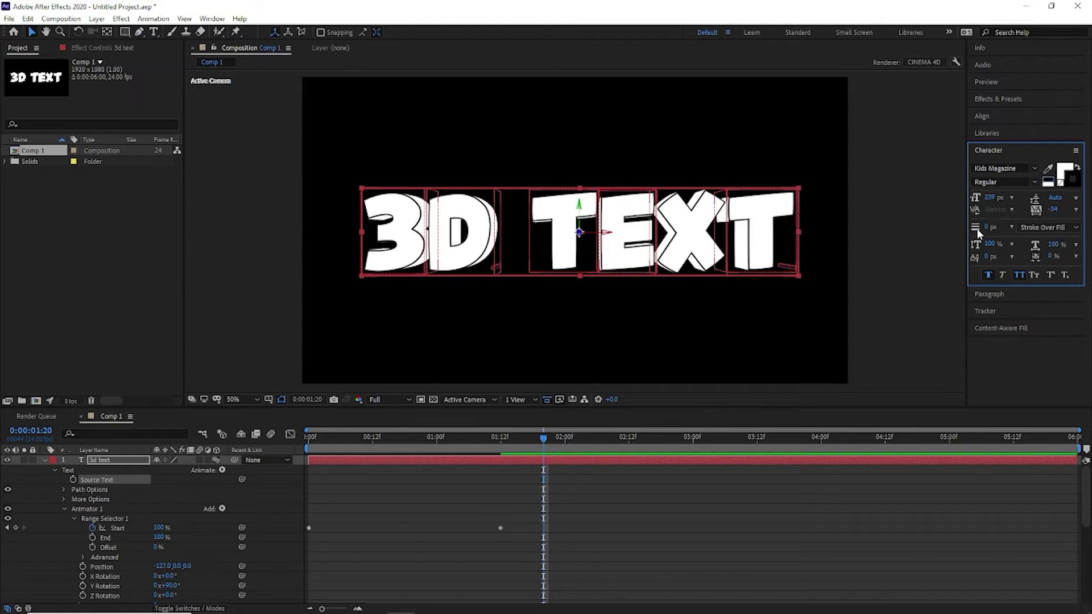
{"action": "left_click", "coordinate": [1060, 187]}
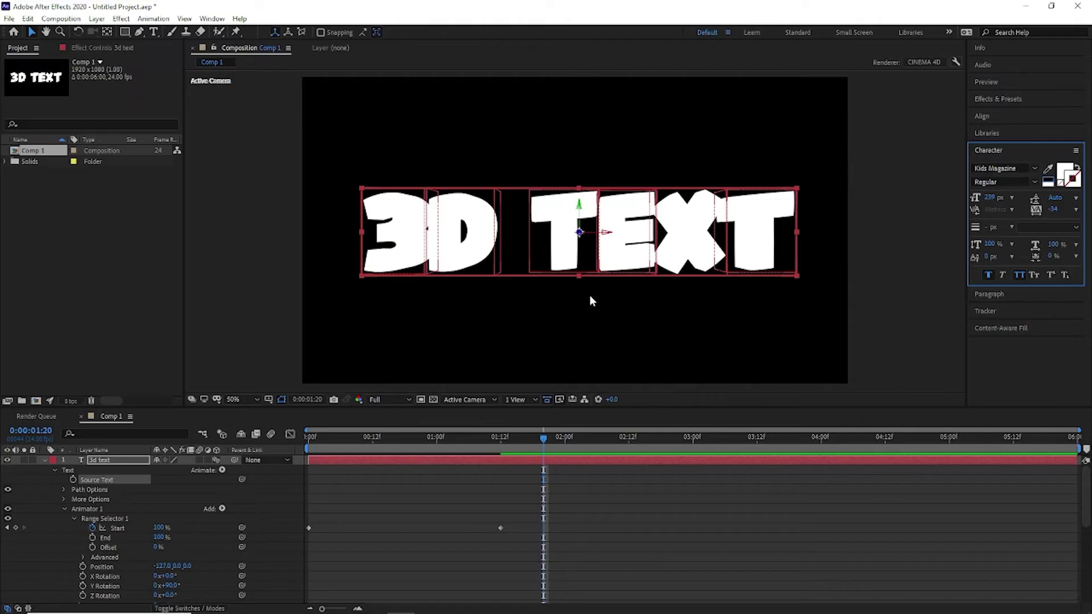
- Add a Start keyframe holding 100% at 0:00:04:00 and lower Start at 0:00:05:12 to animate the text out
{"action": "left_click_drag", "start_coordinate": [496, 435], "coordinate": [820, 476]}
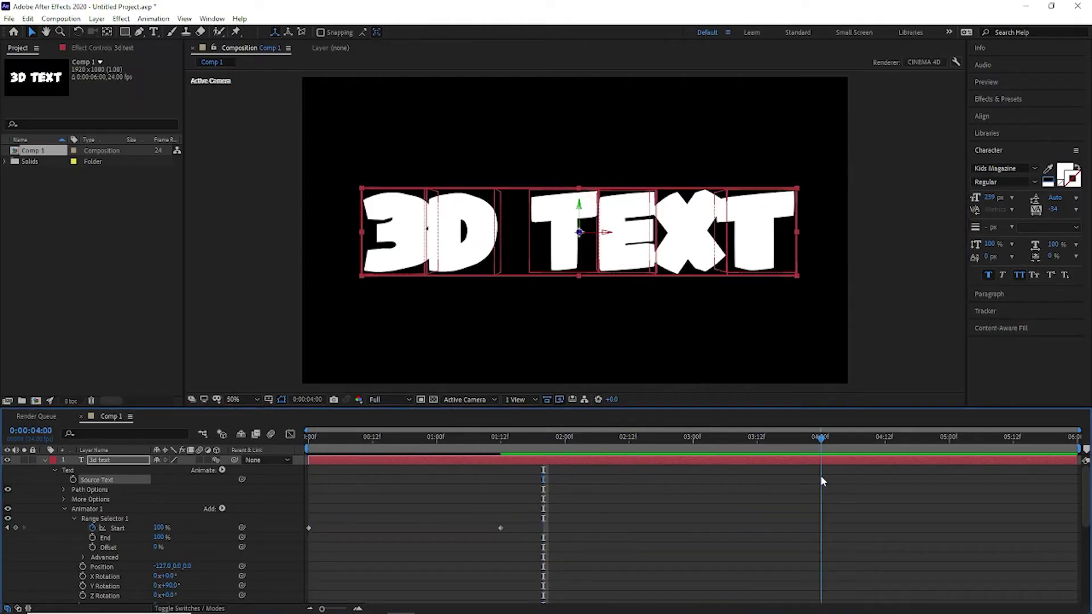
{"action": "left_click", "coordinate": [15, 528]}
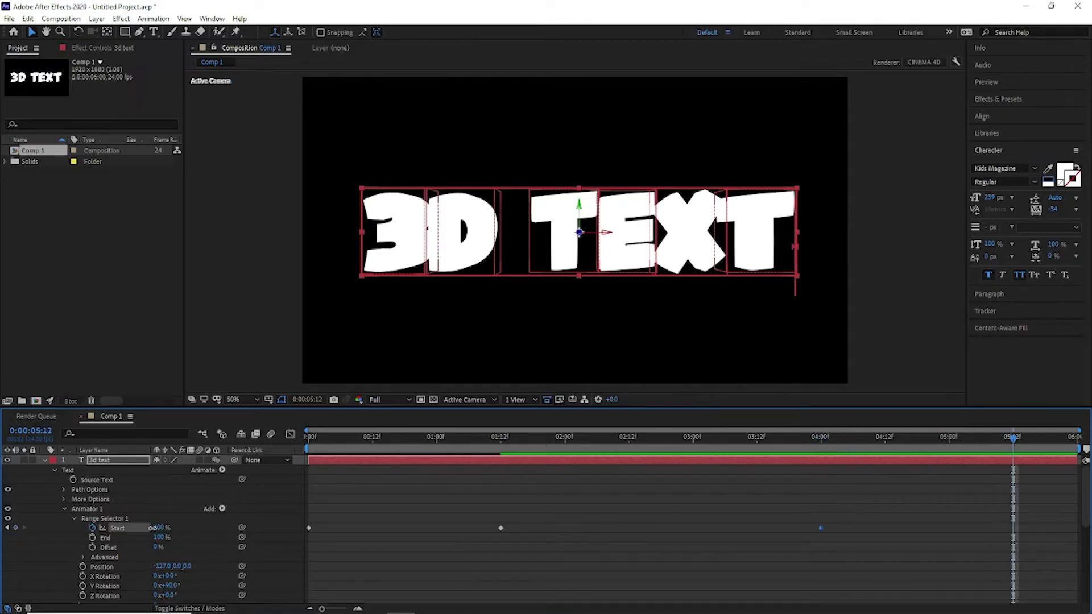
{"action": "left_click_drag", "start_coordinate": [152, 527], "coordinate": [66, 539]}
{"action": "left_click_drag", "start_coordinate": [597, 438], "coordinate": [627, 440]}
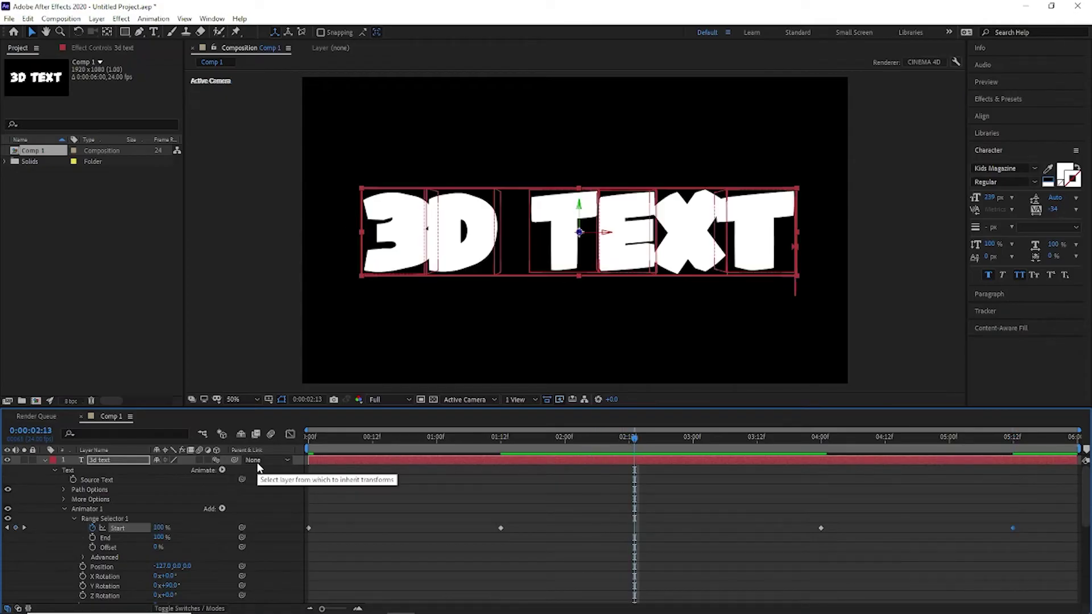
- Collapse the text layer, add a 1920 x 1080 px cyan solid and make it a 3D layer
{"action": "left_click", "coordinate": [45, 459]}
{"action": "left_click", "coordinate": [150, 507]}
{"action": "right_click", "coordinate": [150, 509]}
{"action": "mouse_move", "coordinate": [226, 387]}
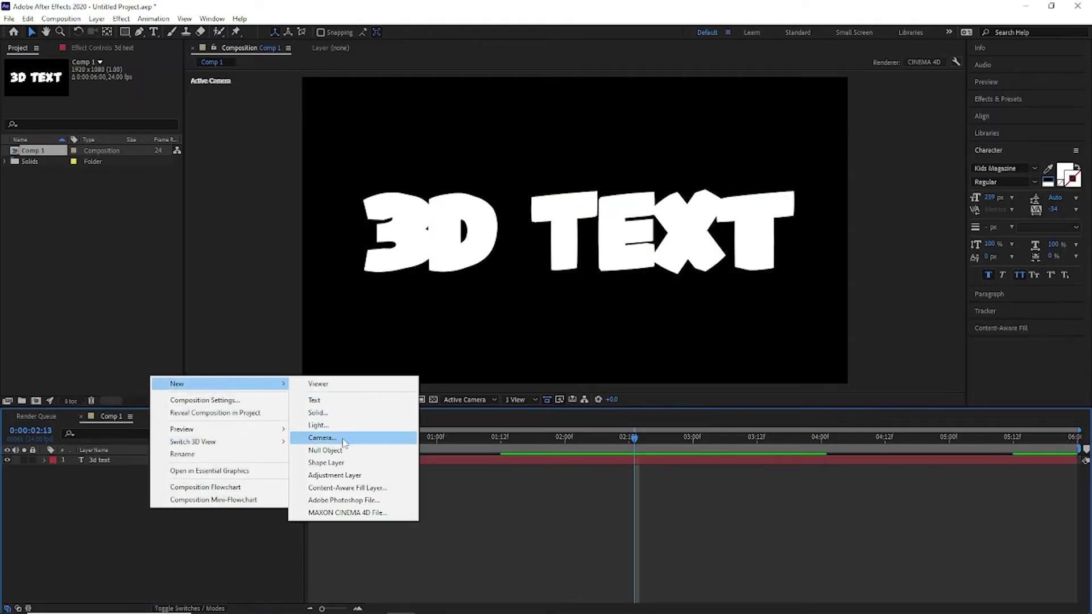
{"action": "left_click", "coordinate": [348, 414]}
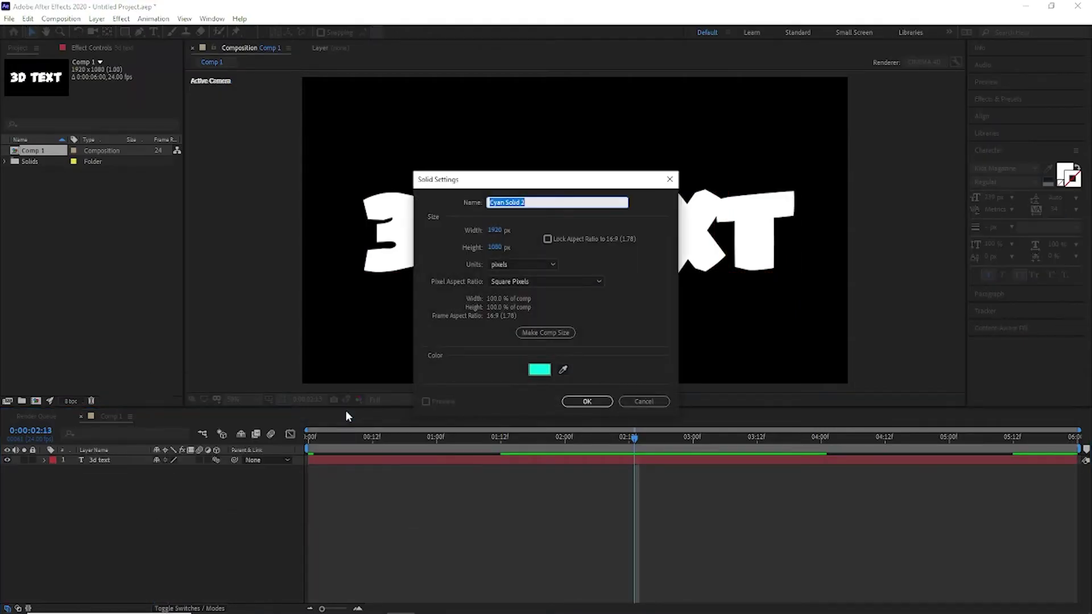
{"action": "left_click", "coordinate": [602, 402]}
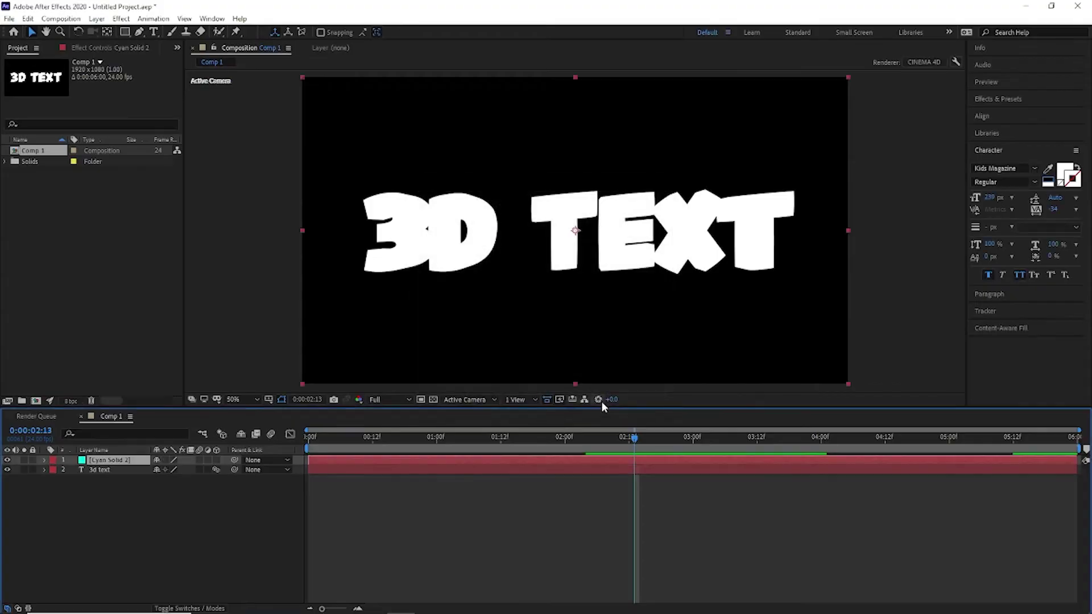
{"action": "left_click", "coordinate": [216, 460]}
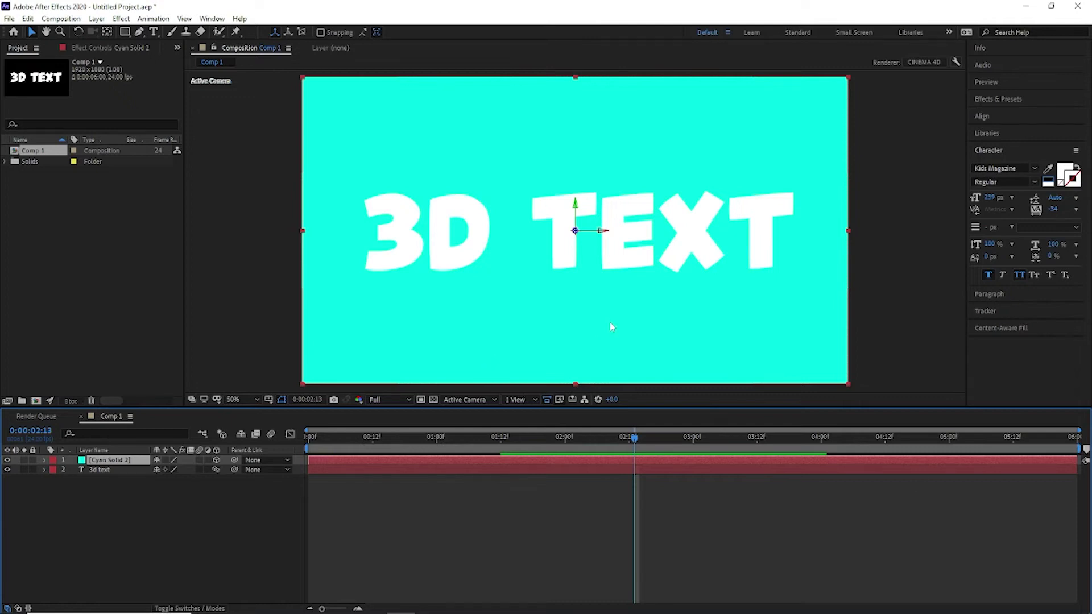
- Using two side-by-side views, push the cyan solid back behind the text in the Top view and scale it to 202%
{"action": "left_click", "coordinate": [522, 400]}
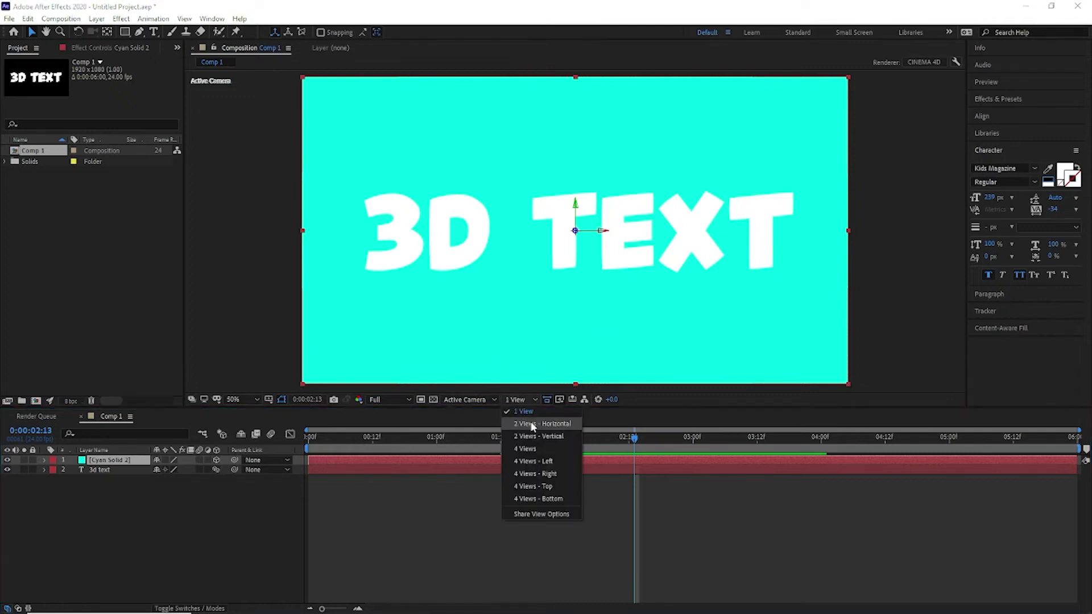
{"action": "left_click", "coordinate": [534, 438]}
{"action": "left_click_drag", "start_coordinate": [380, 253], "coordinate": [375, 149]}
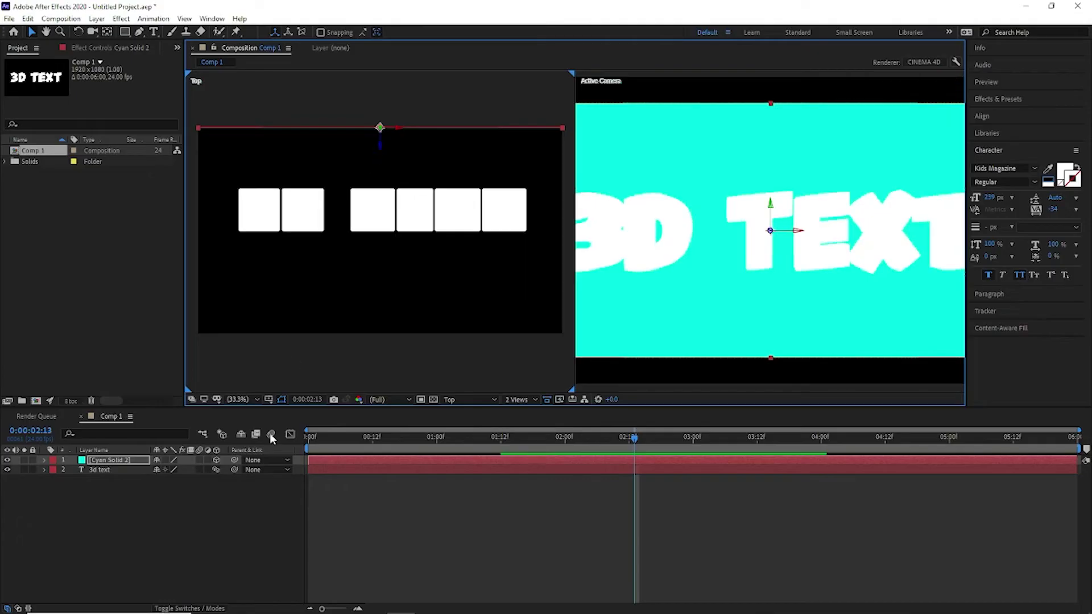
{"action": "key", "text": "s"}
{"action": "left_click_drag", "start_coordinate": [190, 470], "coordinate": [248, 470]}
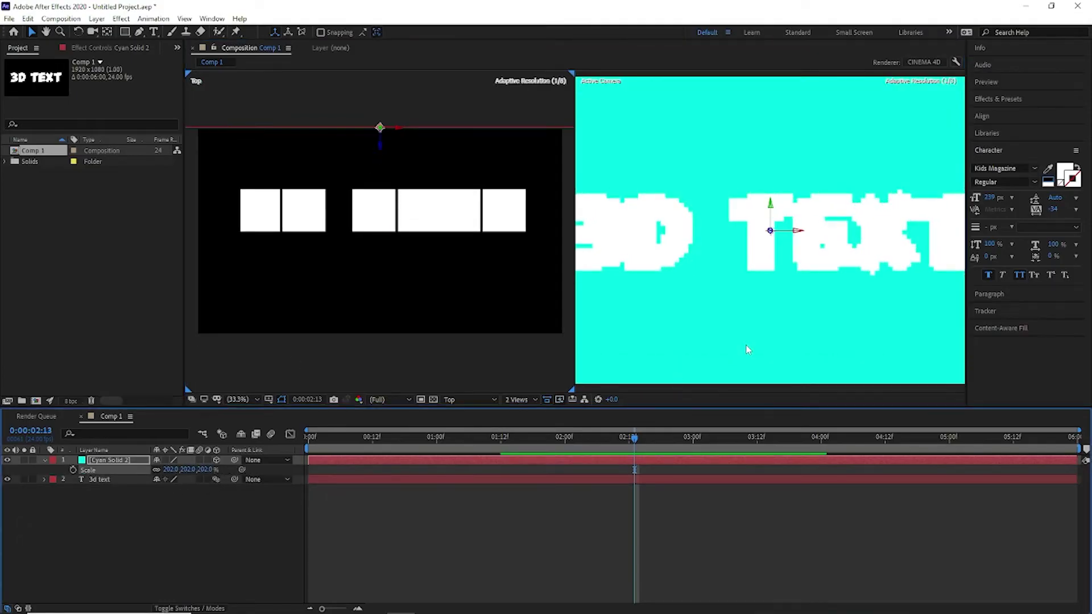
- Add a white spot light with a 90° cone angle, 50% cone feather and Casts Shadows enabled
{"action": "left_click", "coordinate": [180, 540]}
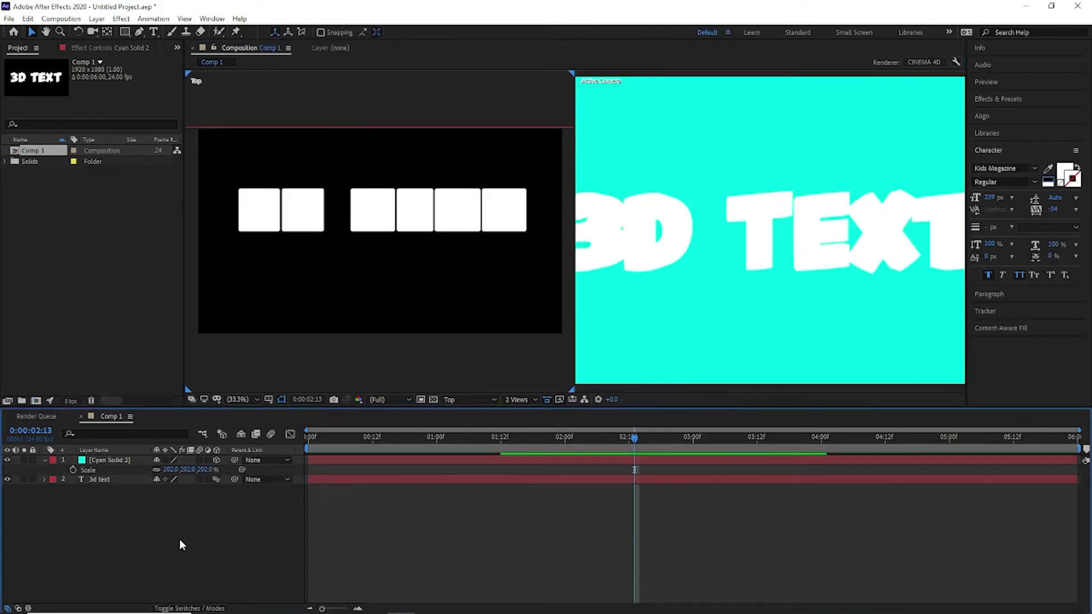
{"action": "right_click", "coordinate": [179, 540]}
{"action": "mouse_move", "coordinate": [244, 418]}
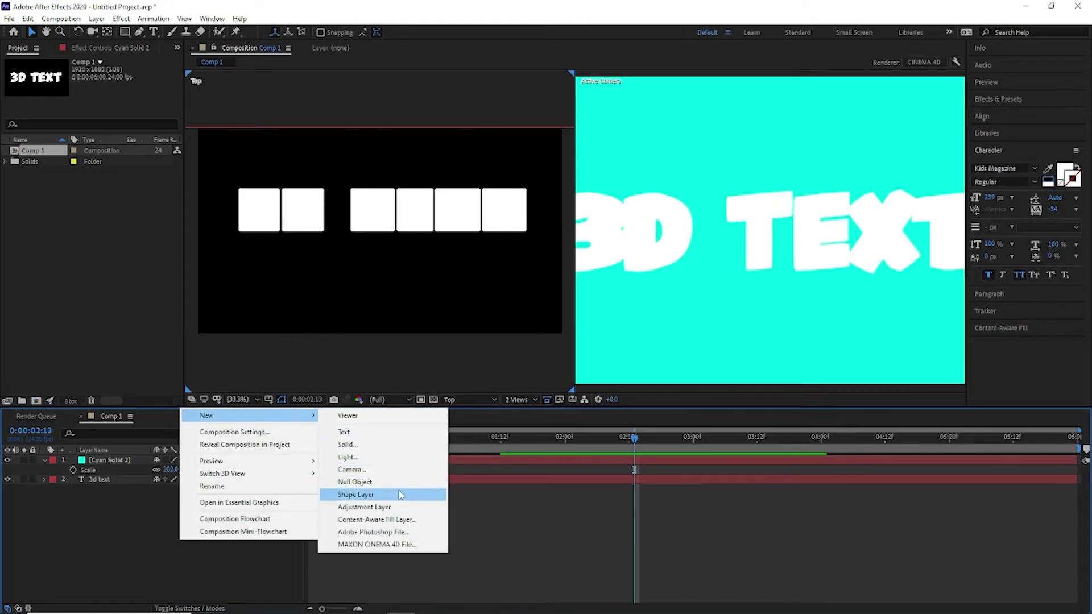
{"action": "left_click", "coordinate": [347, 456]}
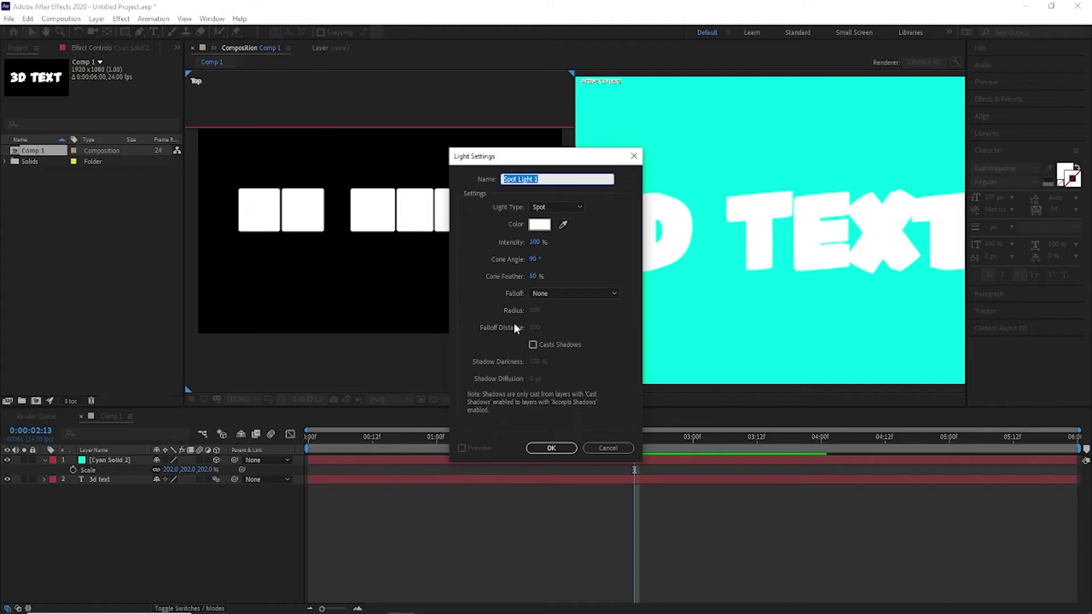
{"action": "left_click", "coordinate": [544, 344]}
{"action": "left_click", "coordinate": [555, 450]}
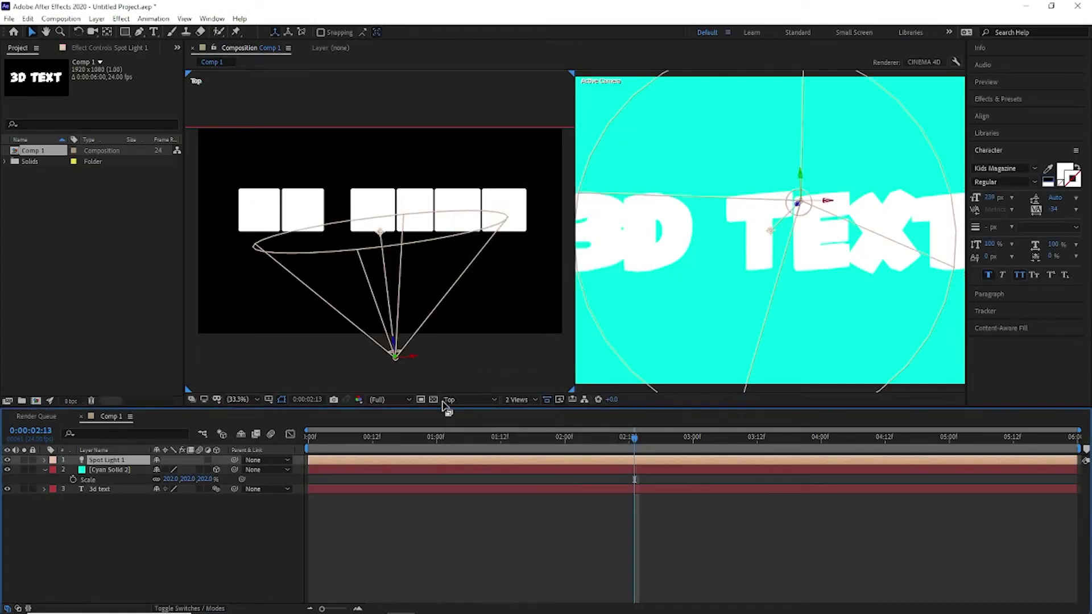
- Pull Spot Light 1 farther from the text and set its intensity to 101%, cone angle to 177° and cone feather to 100%
{"action": "left_click_drag", "start_coordinate": [396, 351], "coordinate": [414, 475]}
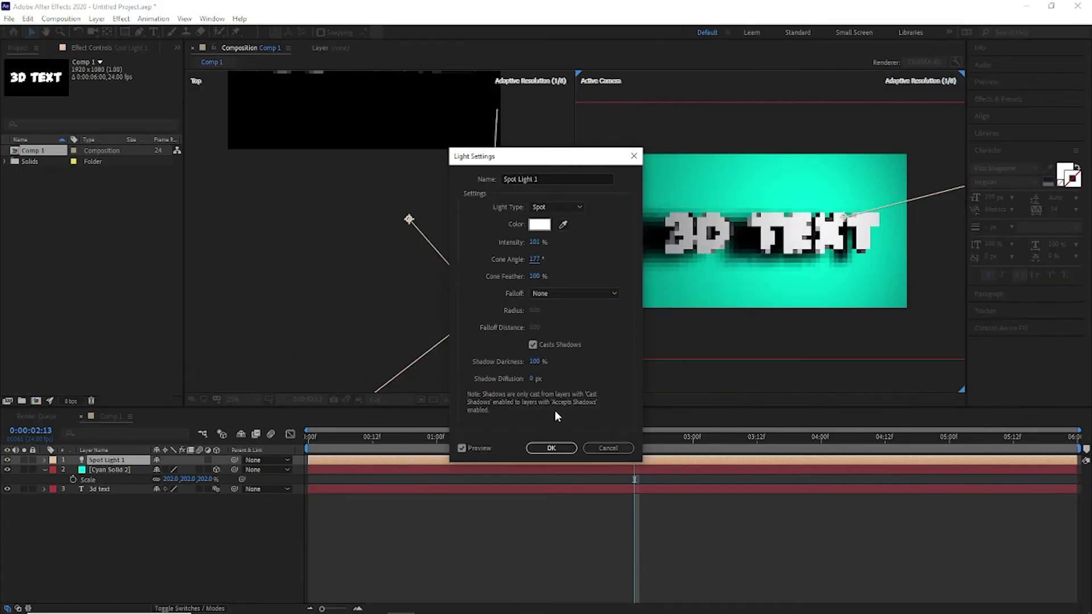
{"action": "left_click", "coordinate": [556, 448]}
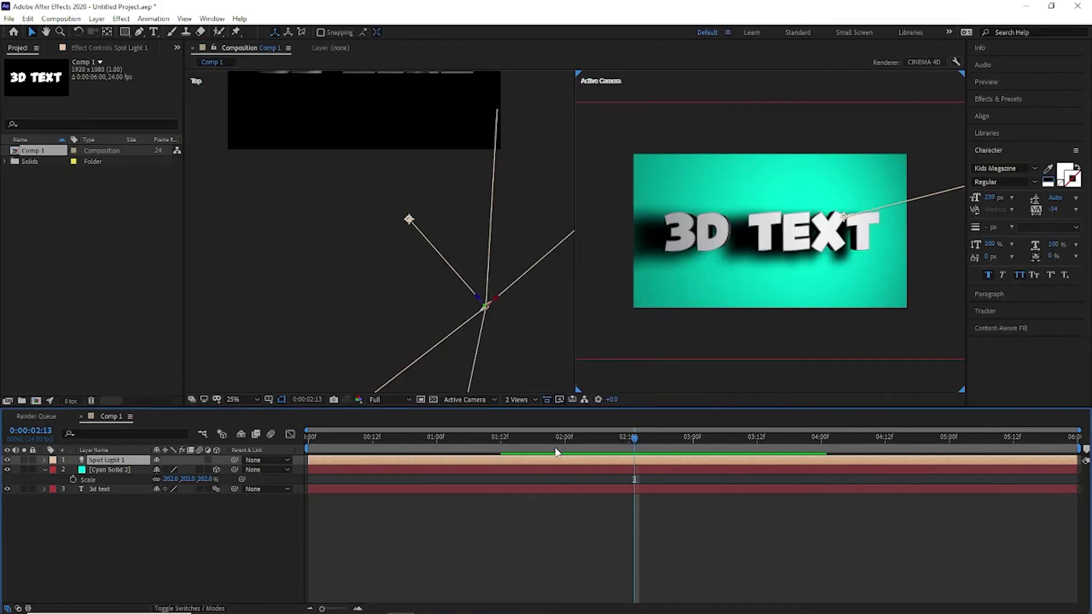
- Expand the 3d text layer's geometry options and set its bevel style to Convex
{"action": "key", "text": "slash"}
{"action": "double_click", "coordinate": [107, 490]}
{"action": "left_click", "coordinate": [122, 519]}
{"action": "left_click", "coordinate": [45, 489]}
{"action": "scroll", "coordinate": [49, 496], "scroll_direction": "down", "scroll_amount": 1}
{"action": "left_click", "coordinate": [64, 509]}
{"action": "left_click", "coordinate": [188, 537]}
{"action": "left_click", "coordinate": [194, 588]}
{"action": "scroll", "coordinate": [750, 208], "scroll_direction": "down", "scroll_amount": 4}
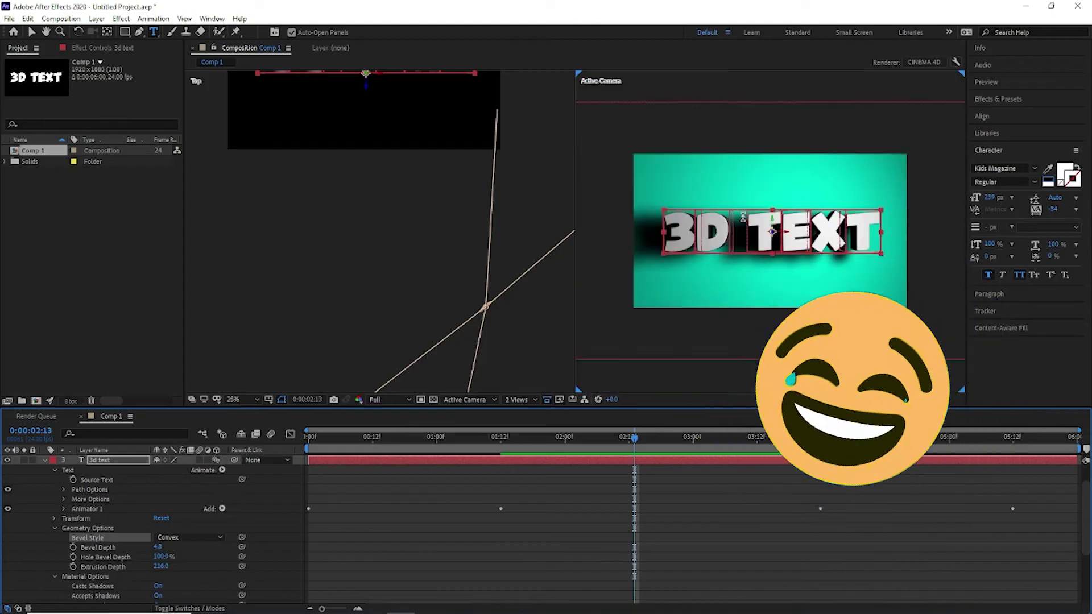
{"action": "scroll", "coordinate": [160, 502], "scroll_direction": "up", "scroll_amount": 2}
- In the Top view, move Spot Light 2 to the front left of the text and aim its point of interest toward the letters
{"action": "left_click", "coordinate": [111, 461]}
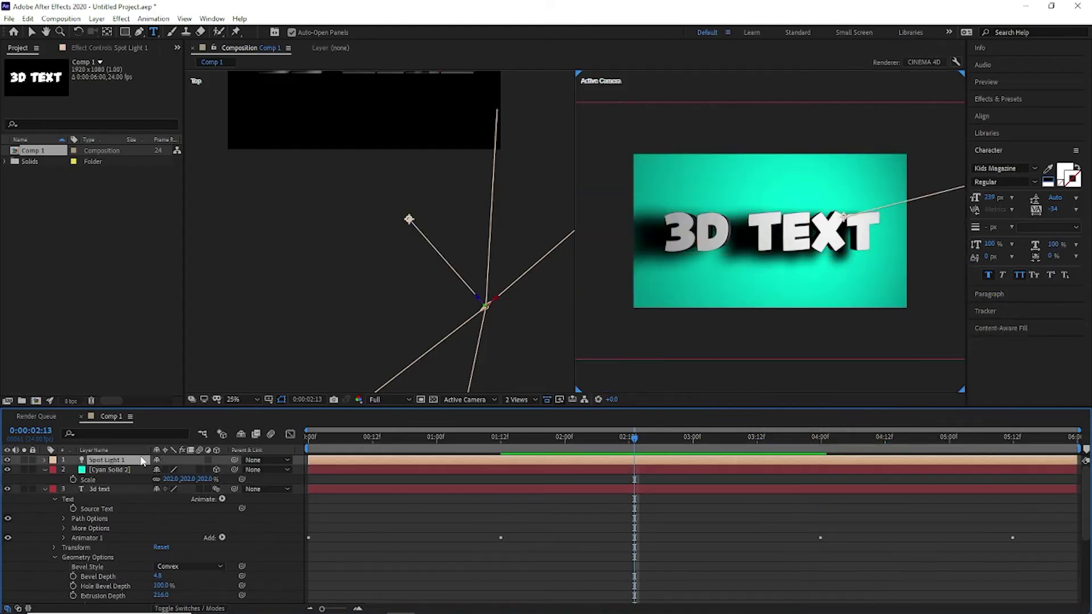
{"action": "left_click_drag", "start_coordinate": [545, 262], "coordinate": [494, 268]}
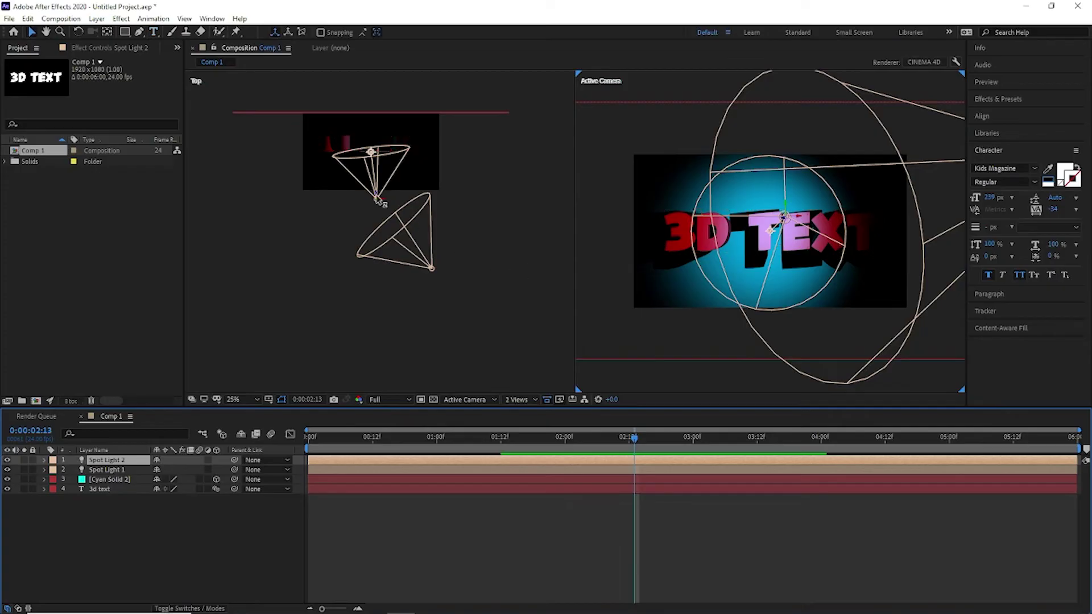
{"action": "left_click_drag", "start_coordinate": [376, 199], "coordinate": [293, 284]}
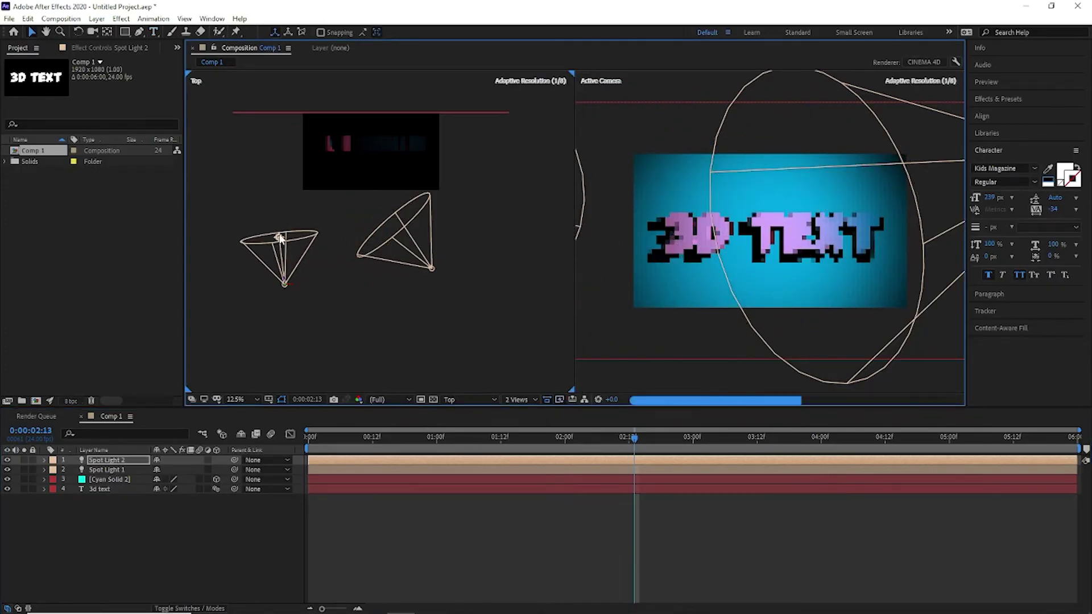
{"action": "left_click_drag", "start_coordinate": [280, 238], "coordinate": [341, 168]}
- Move Spot Light 1 farther to the right and away from the text in the Top view
{"action": "left_click_drag", "start_coordinate": [431, 270], "coordinate": [461, 300]}
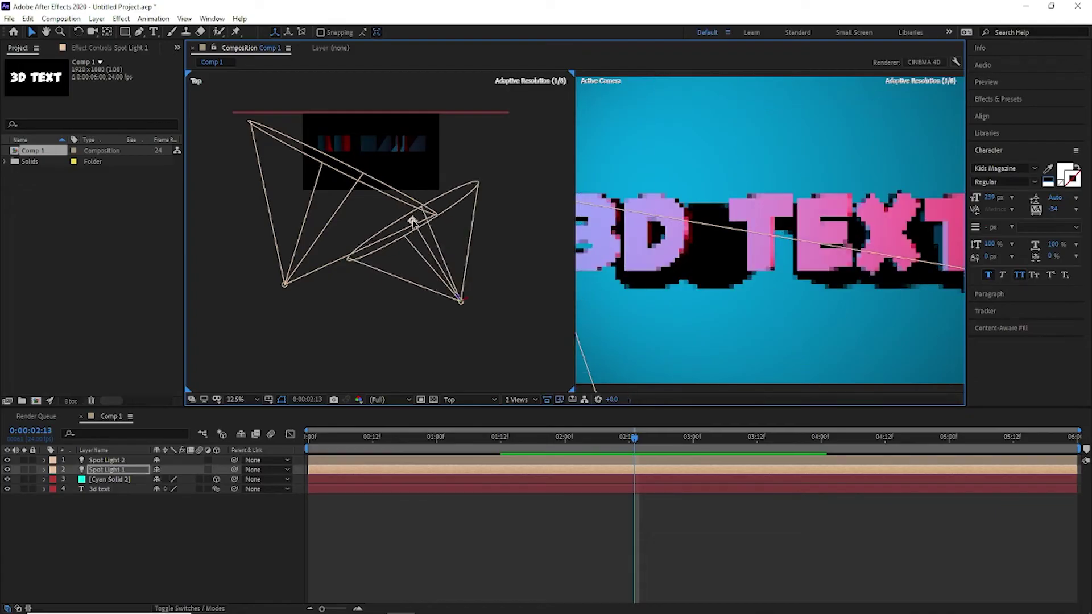
{"action": "scroll", "coordinate": [765, 291], "scroll_direction": "down", "scroll_amount": 2}
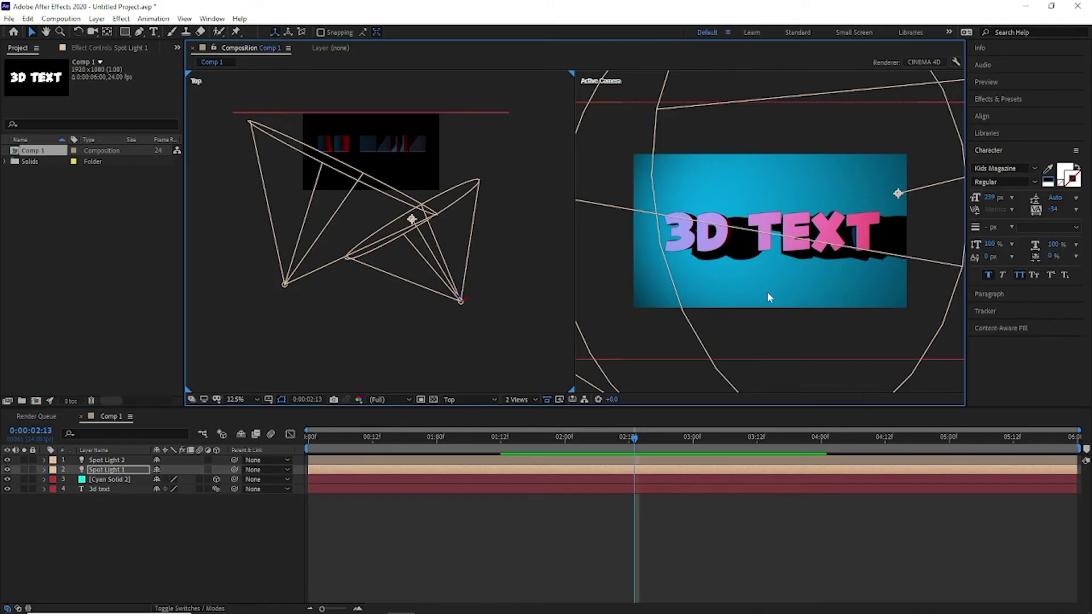
{"action": "left_click_drag", "start_coordinate": [477, 300], "coordinate": [499, 300]}
- Move Spot Light 2 farther left in the Top view and re-aim its point of interest at the text's left letters
{"action": "left_click", "coordinate": [285, 284]}
{"action": "left_click_drag", "start_coordinate": [294, 290], "coordinate": [254, 279]}
{"action": "left_click_drag", "start_coordinate": [305, 150], "coordinate": [339, 145]}
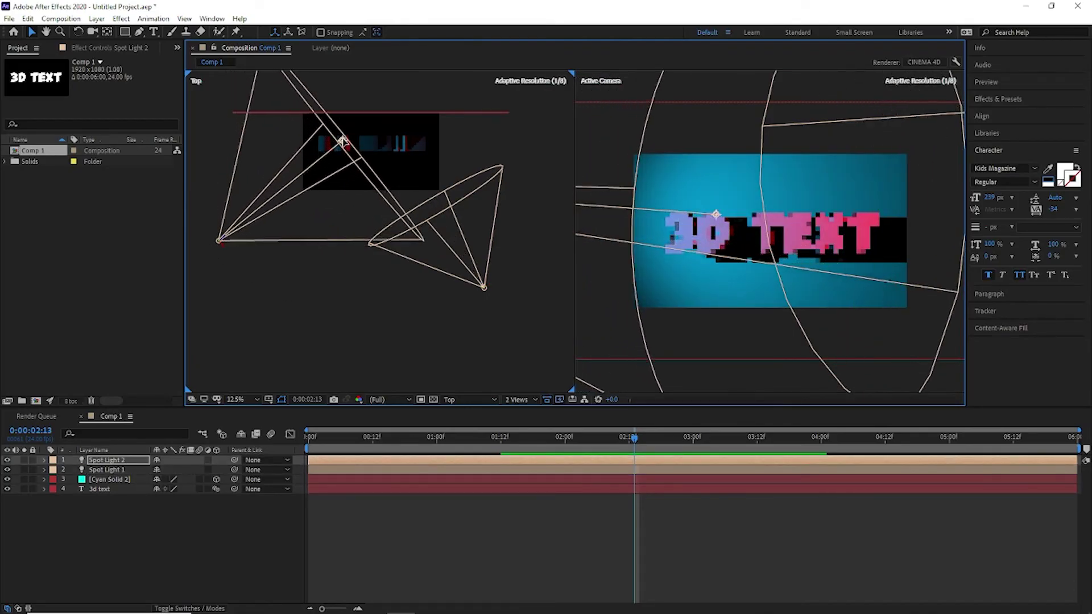
- In the Top view, move Spot Light 1 farther to the right and aim its point of interest near the text's right half
{"action": "left_click", "coordinate": [484, 287]}
{"action": "left_click_drag", "start_coordinate": [491, 286], "coordinate": [543, 272]}
{"action": "left_click_drag", "start_coordinate": [481, 181], "coordinate": [401, 176]}
{"action": "scroll", "coordinate": [786, 310], "scroll_direction": "up", "scroll_amount": 1}
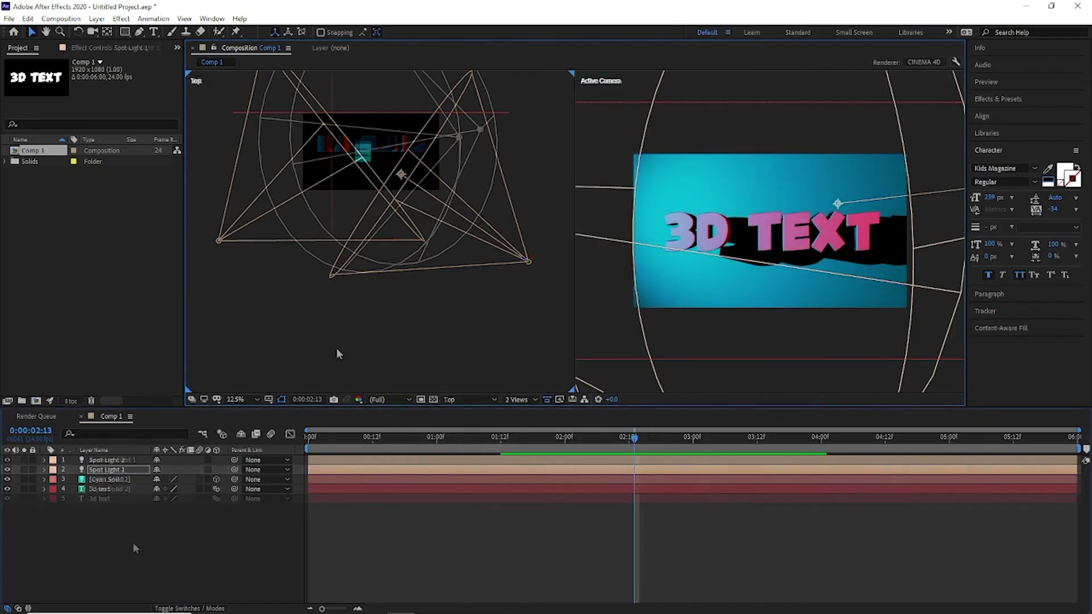
- Add a new camera layer to the composition, keeping its default settings
{"action": "right_click", "coordinate": [112, 529]}
{"action": "mouse_move", "coordinate": [171, 405]}
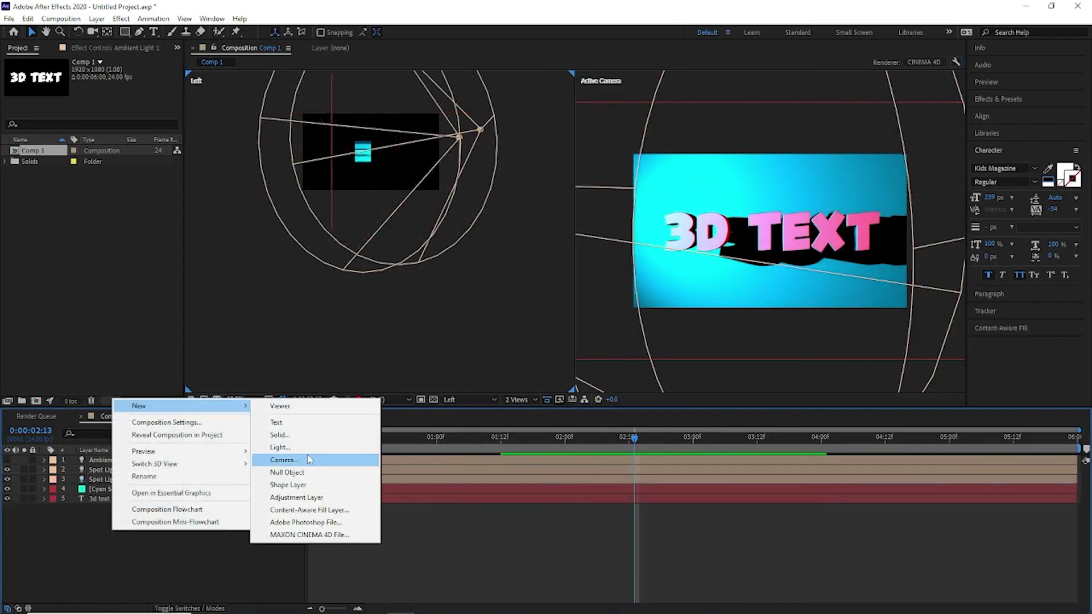
{"action": "left_click", "coordinate": [309, 459]}
{"action": "left_click", "coordinate": [658, 435]}
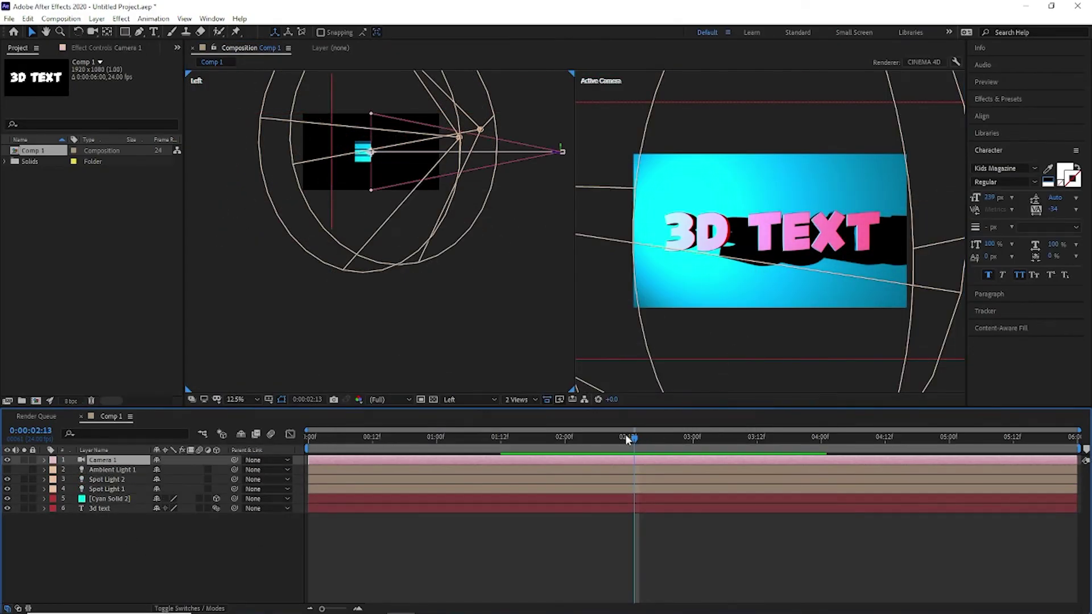
- At the composition's start, keyframe Camera 1's Point of Interest, Position and Orientation, and orbit it to a tilted starting angle on the text
{"action": "left_click_drag", "start_coordinate": [625, 434], "coordinate": [254, 440]}
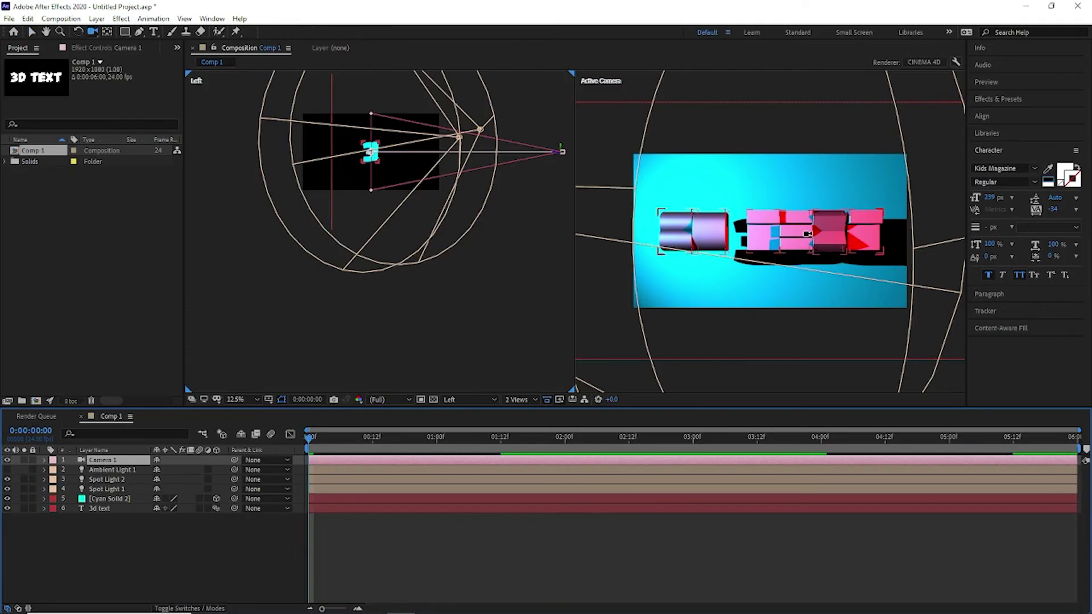
{"action": "left_click", "coordinate": [43, 459]}
{"action": "left_click", "coordinate": [54, 470]}
{"action": "left_click", "coordinate": [73, 479]}
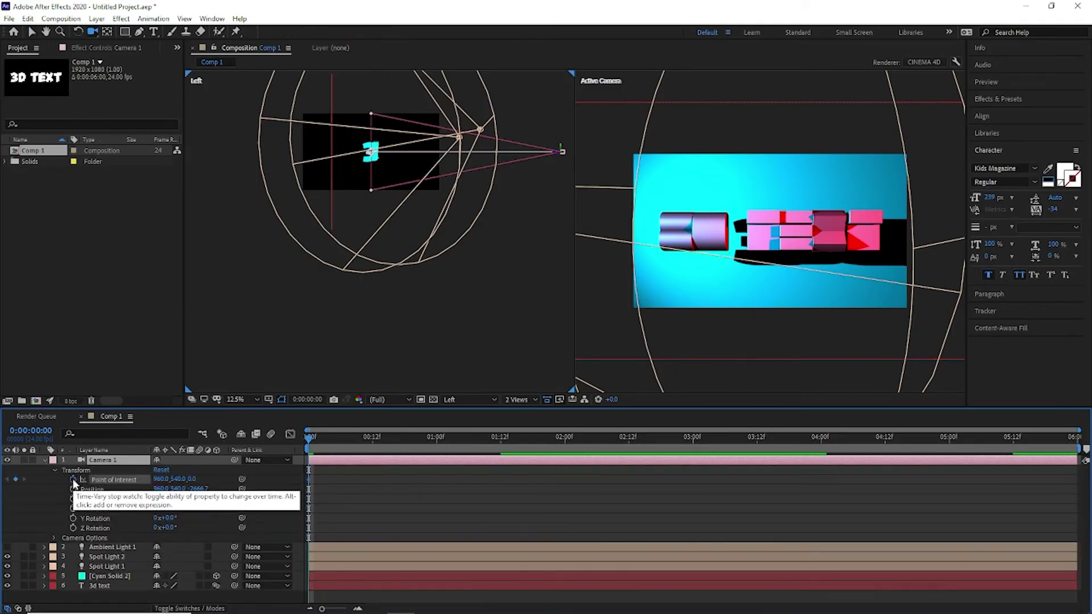
{"action": "left_click", "coordinate": [72, 489]}
{"action": "left_click", "coordinate": [72, 499]}
{"action": "left_click_drag", "start_coordinate": [677, 250], "coordinate": [731, 257]}
- Scale the cyan solid up to 665% so it fills the background behind the text
{"action": "left_click", "coordinate": [117, 577]}
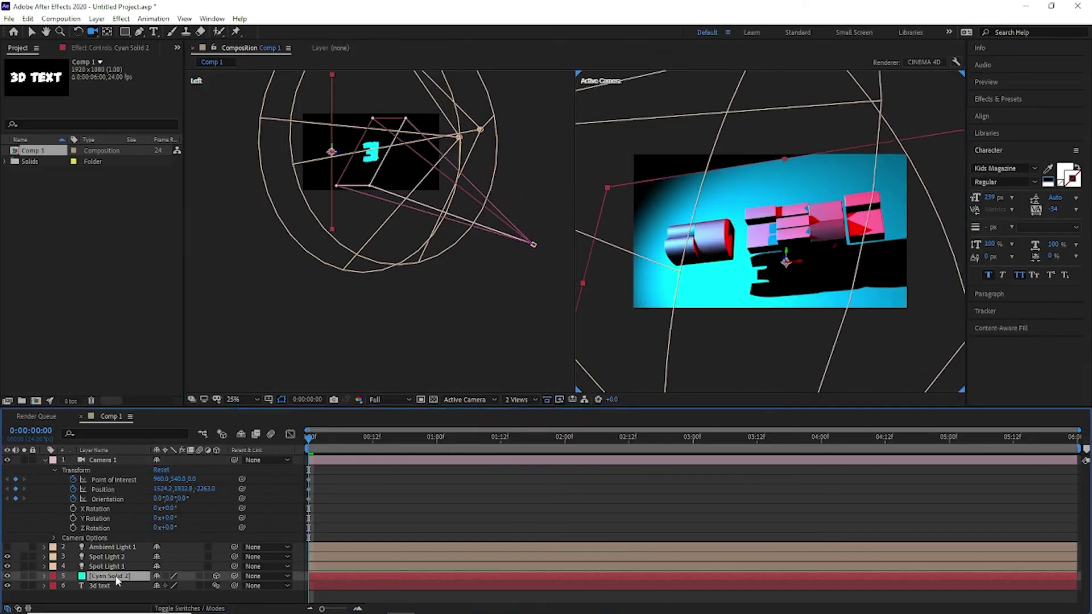
{"action": "key", "text": "s"}
{"action": "left_click_drag", "start_coordinate": [312, 586], "coordinate": [448, 588]}
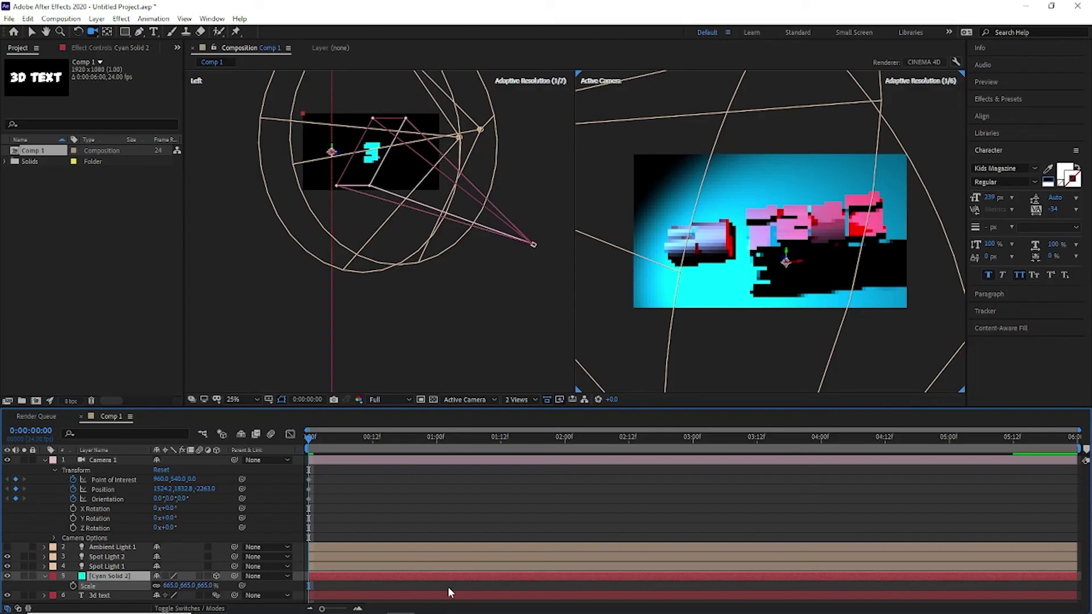
- At 0:00:01:12, orbit Camera 1 to a near-frontal view, at about -370, 354, -2304, to record a second position keyframe
{"action": "left_click_drag", "start_coordinate": [333, 445], "coordinate": [502, 453]}
{"action": "left_click_drag", "start_coordinate": [682, 244], "coordinate": [726, 292]}
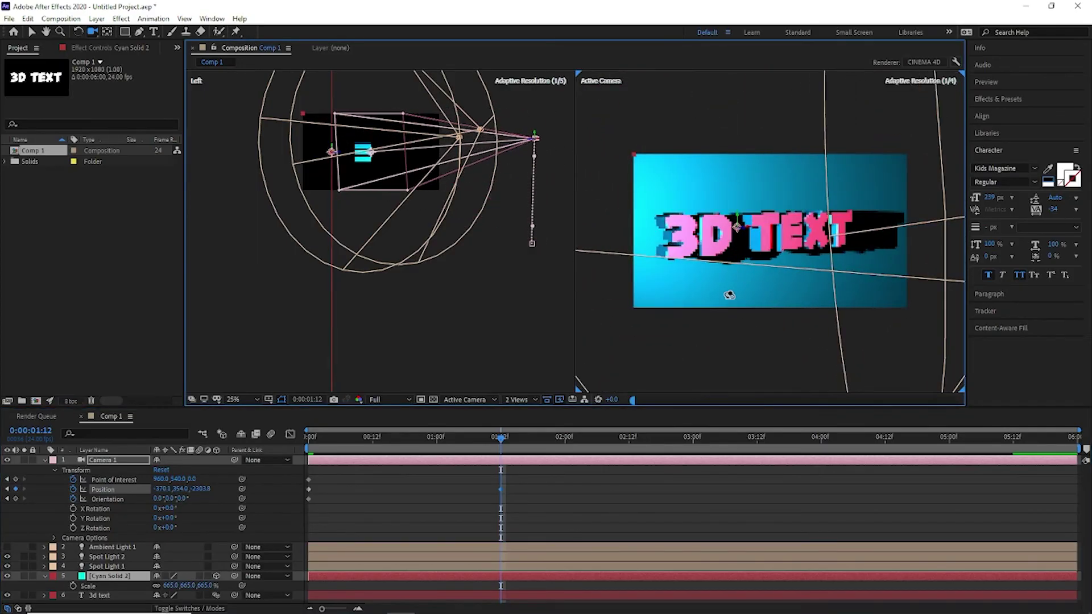
- Reveal the 3d text layer's keyframes and add Point of Interest, Position and Orientation keyframes for Camera 1 at 0:00:04:00
{"action": "left_click_drag", "start_coordinate": [684, 437], "coordinate": [700, 443]}
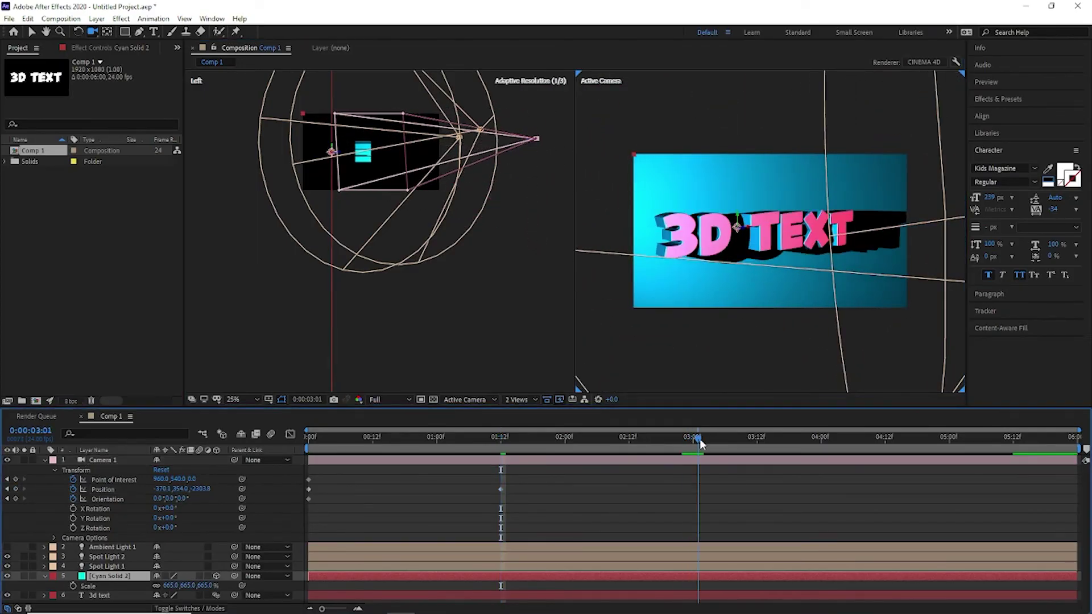
{"action": "left_click", "coordinate": [113, 589]}
{"action": "key", "text": "u"}
{"action": "key", "text": "k"}
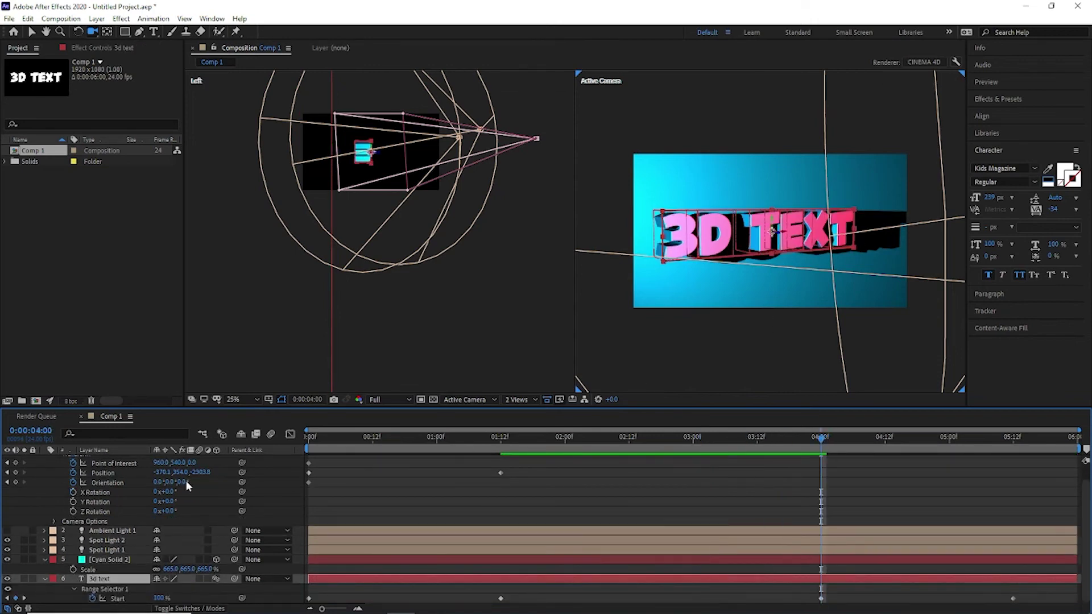
{"action": "left_click", "coordinate": [16, 462]}
- At 0:00:05:12, orbit Camera 1 to a new closing angle, and preview the animation from the start
{"action": "left_click_drag", "start_coordinate": [830, 439], "coordinate": [1011, 445]}
{"action": "left_click_drag", "start_coordinate": [808, 341], "coordinate": [793, 373]}
{"action": "left_click_drag", "start_coordinate": [890, 441], "coordinate": [308, 448]}
{"action": "key", "text": "space"}
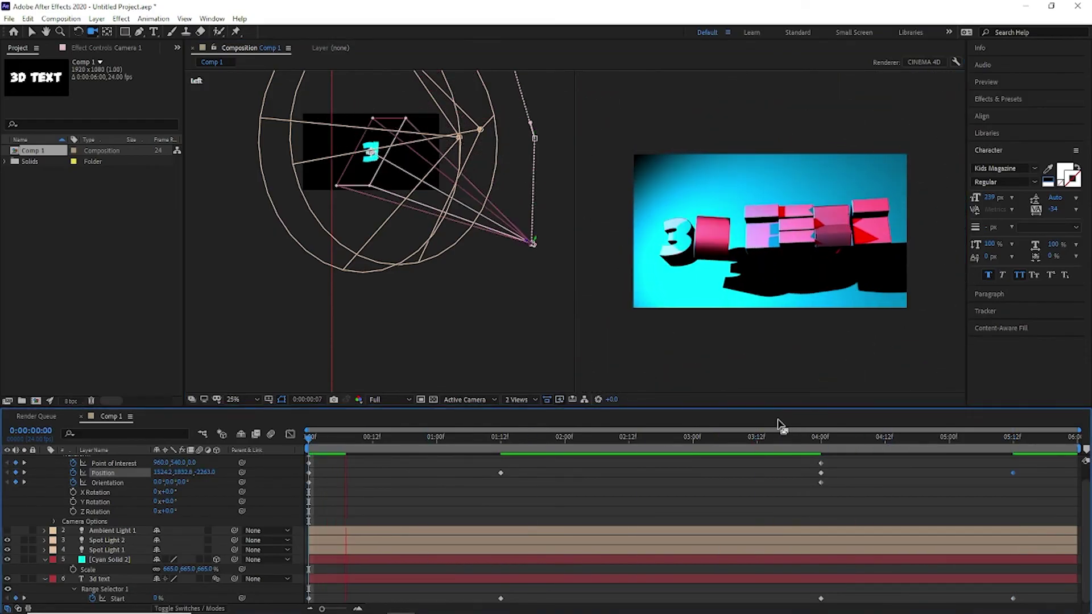
- Stop the preview and delete the Ambient Light 1 layer
{"action": "key", "text": "space"}
{"action": "left_click", "coordinate": [109, 531]}
{"action": "key", "text": "Delete"}
- Change Spot Light 2's colour to a pale blue
{"action": "double_click", "coordinate": [108, 541]}
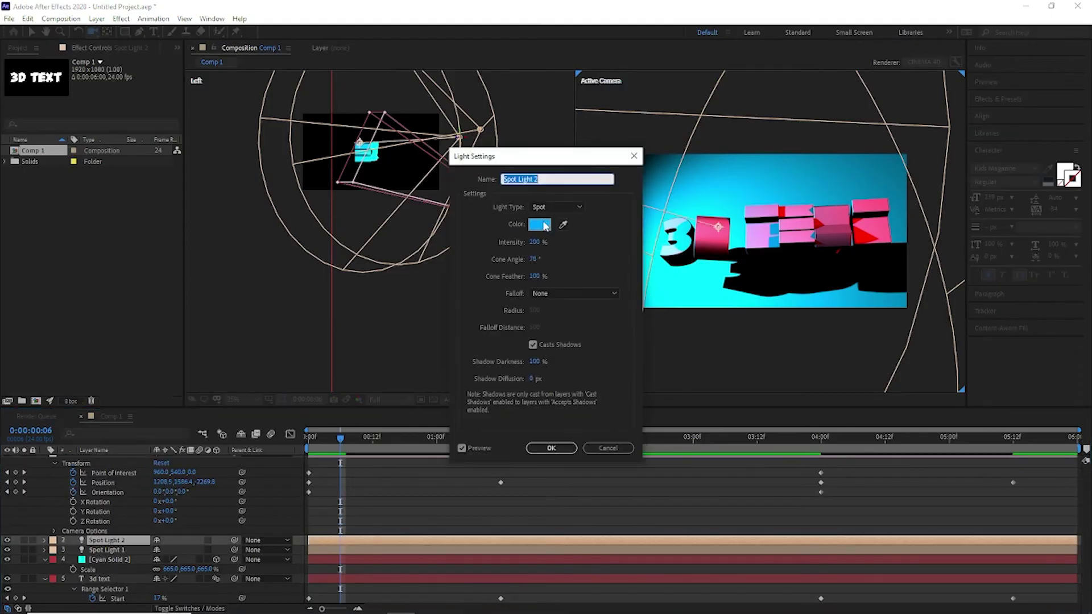
{"action": "left_click", "coordinate": [539, 225]}
{"action": "left_click", "coordinate": [635, 298]}
{"action": "key", "text": "Return"}
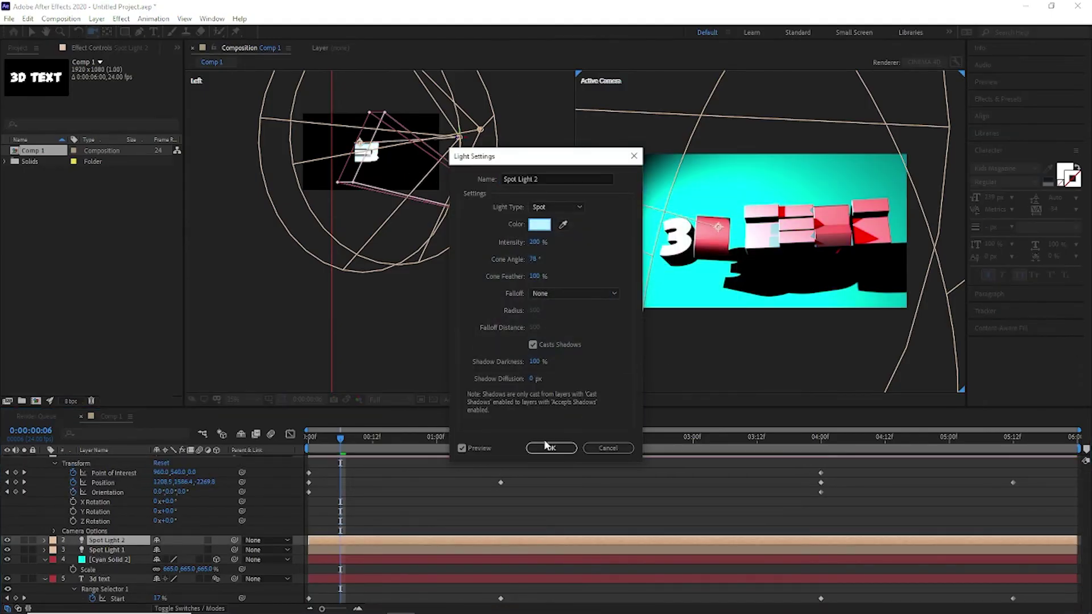
{"action": "left_click", "coordinate": [551, 448]}
- Set Spot Light 1's intensity to 100% and lower Spot Light 2's intensity as well
{"action": "double_click", "coordinate": [105, 550]}
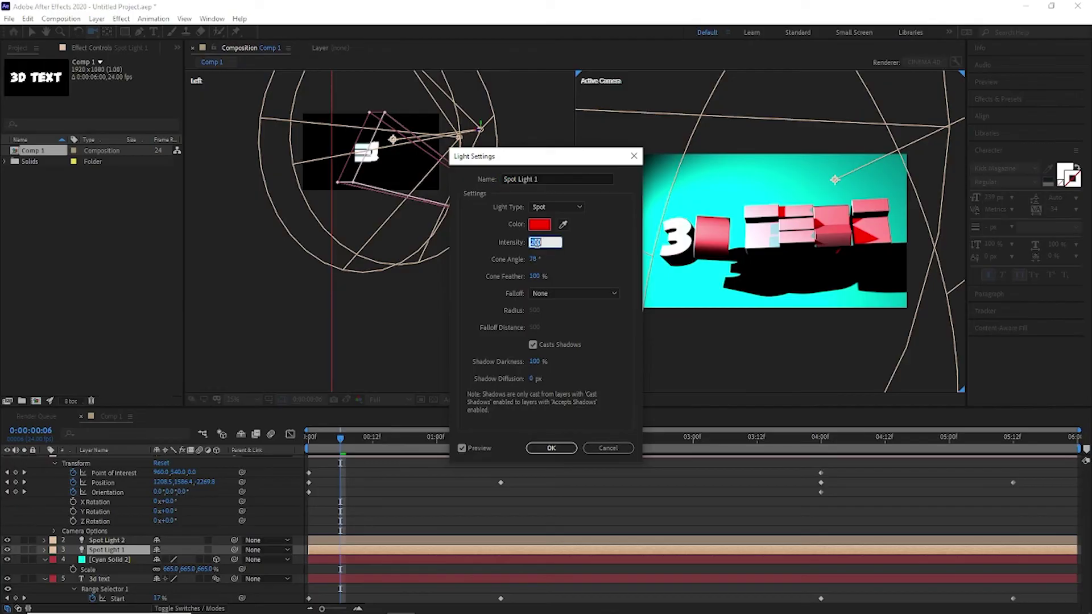
{"action": "key", "text": "Return"}
{"action": "double_click", "coordinate": [111, 542]}
{"action": "key", "text": "Tab"}
{"action": "key", "text": "Return"}
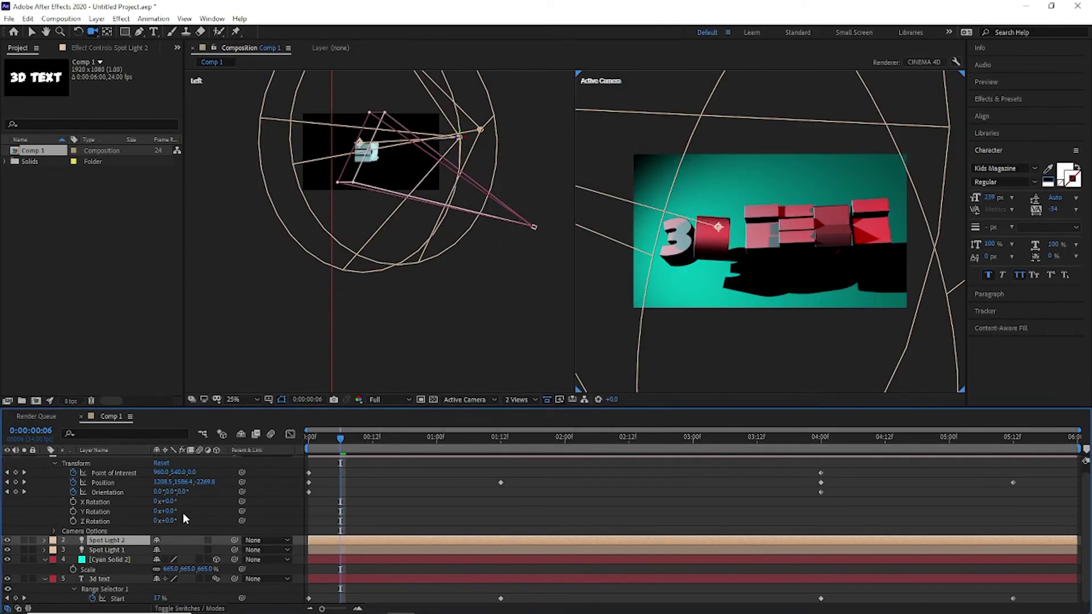
{"action": "double_click", "coordinate": [115, 542]}
{"action": "left_click", "coordinate": [552, 449]}
- Widen Spot Light 1's cone angle to about 107°
{"action": "double_click", "coordinate": [104, 551]}
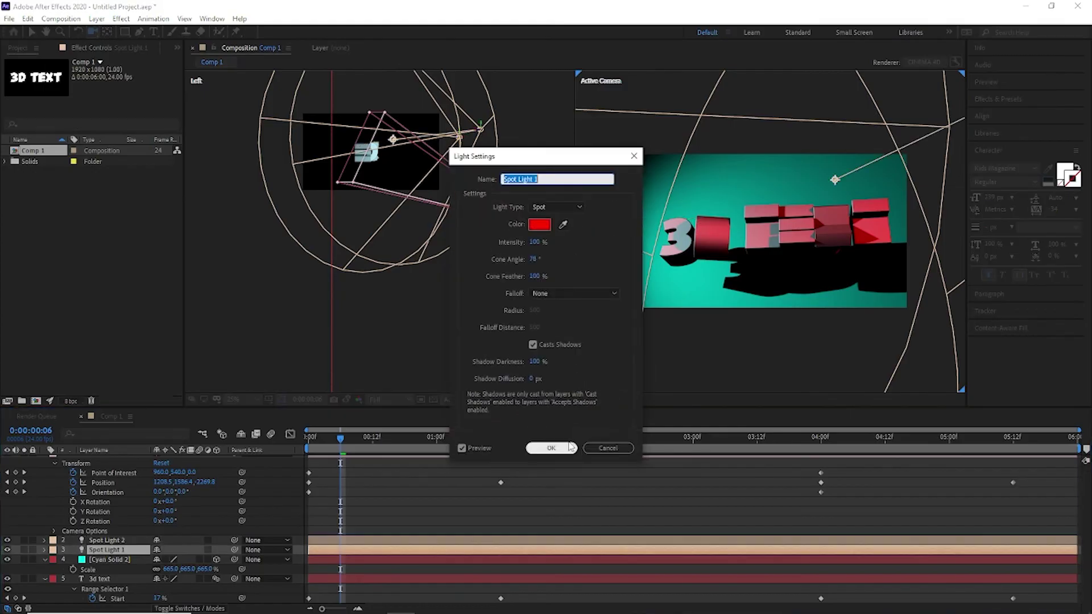
{"action": "left_click_drag", "start_coordinate": [532, 264], "coordinate": [550, 261]}
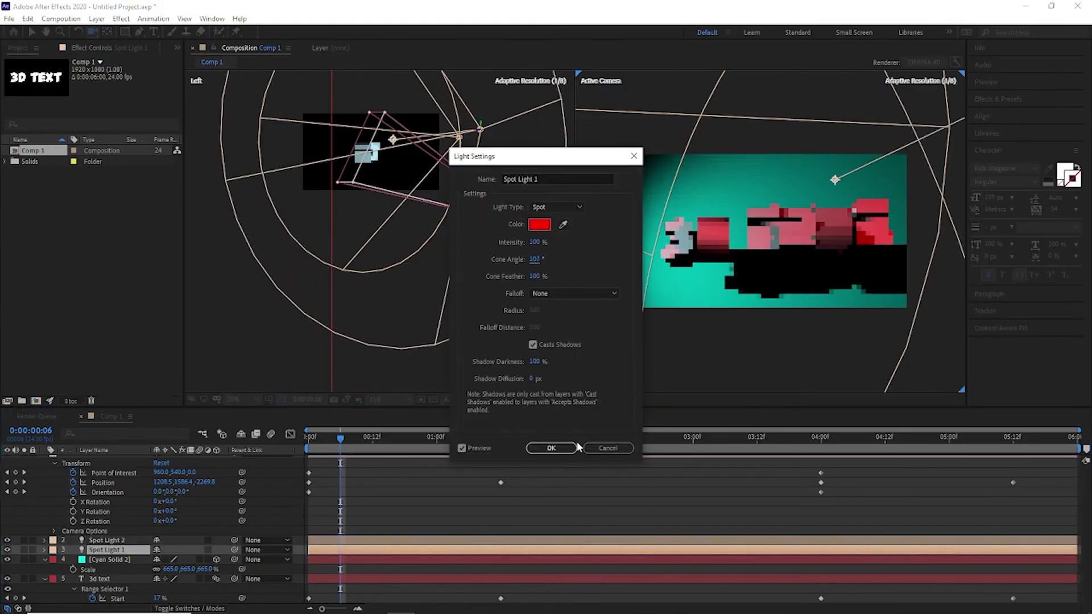